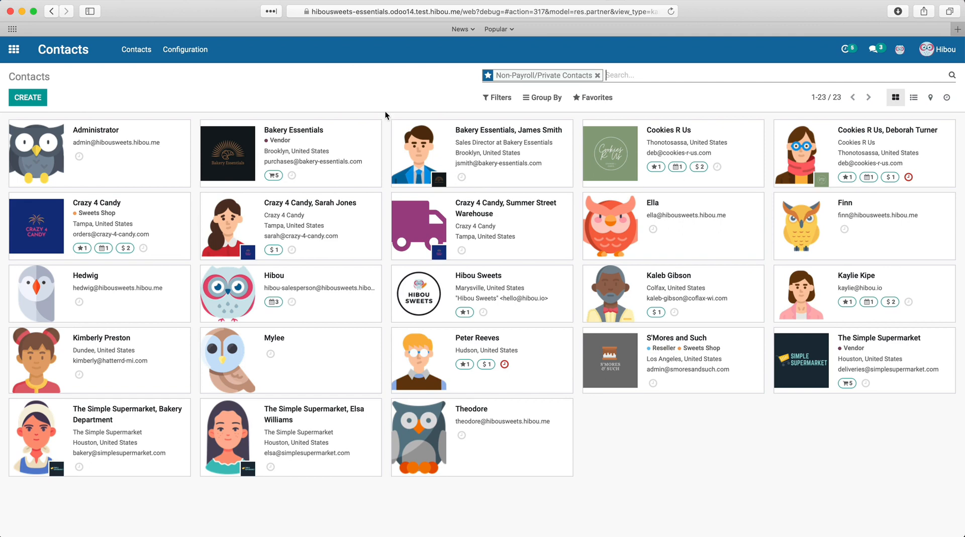
Step: Try the Individual type on the Bakery Essentials contact, switch back to Company, and return to the contact list, discarding the changes
{"action": "left_click", "coordinate": [221, 157]}
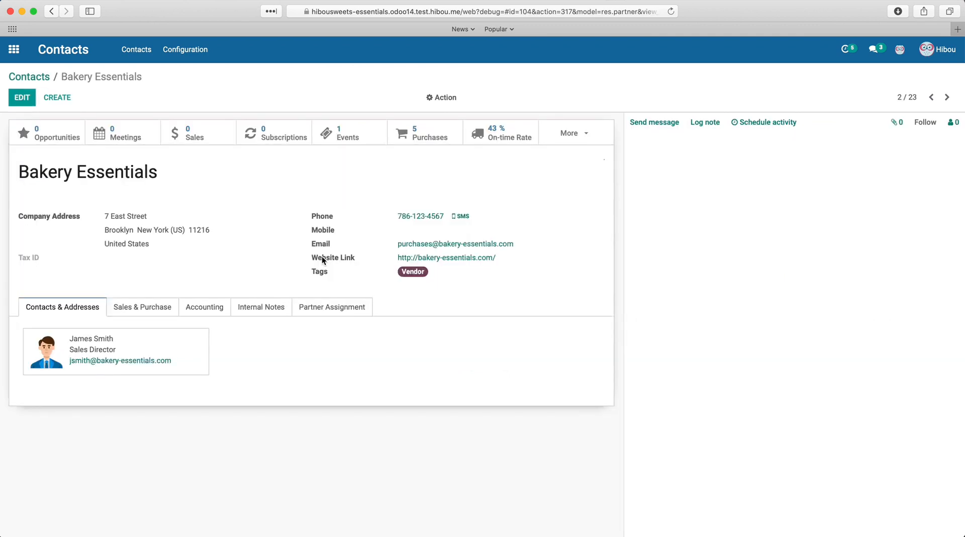
{"action": "left_click", "coordinate": [25, 104]}
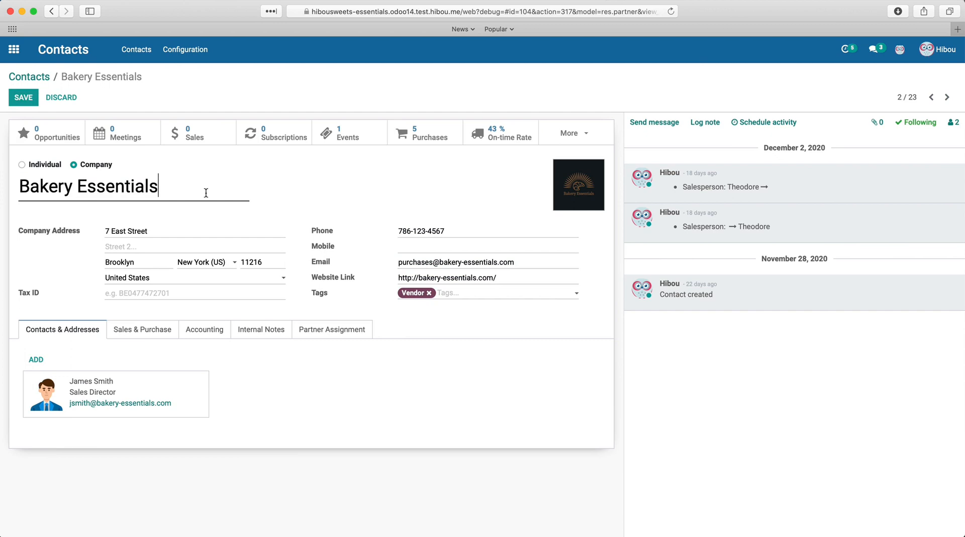
{"action": "left_click", "coordinate": [46, 164]}
{"action": "left_click", "coordinate": [93, 165]}
{"action": "left_click", "coordinate": [54, 166]}
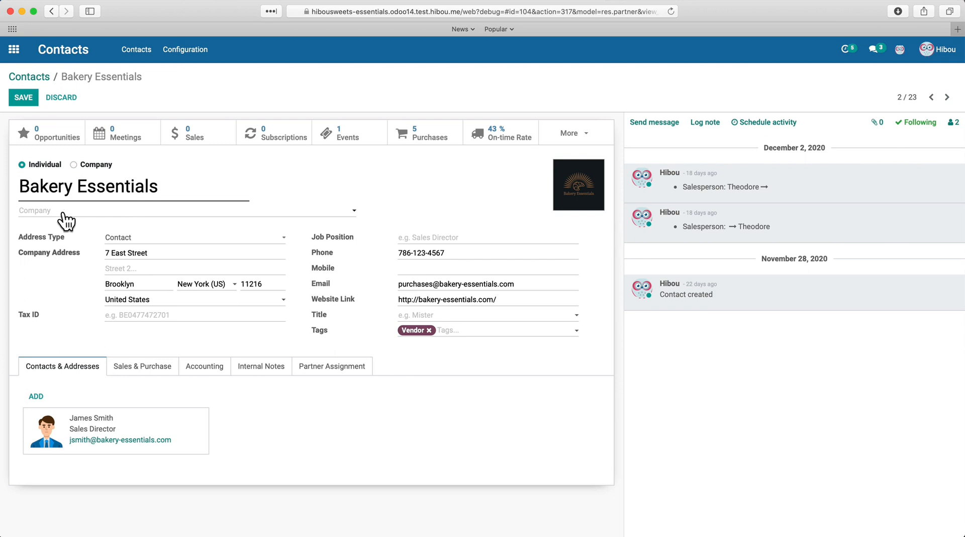
{"action": "left_click", "coordinate": [111, 165]}
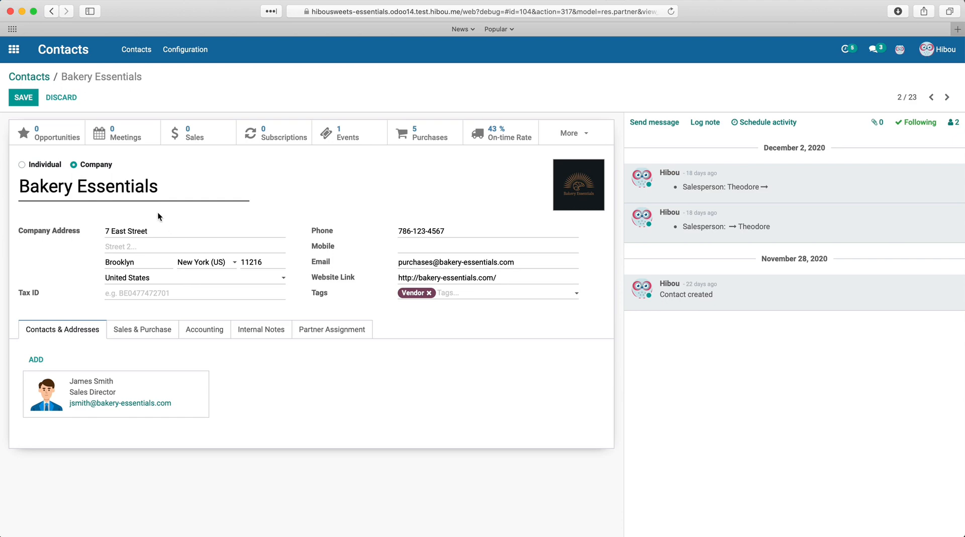
{"action": "left_click", "coordinate": [42, 76]}
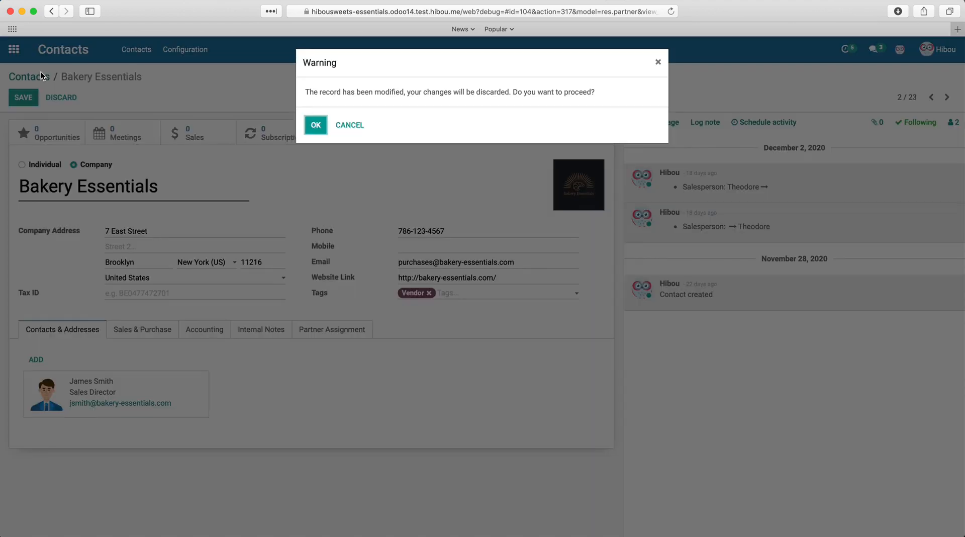
{"action": "left_click", "coordinate": [312, 123]}
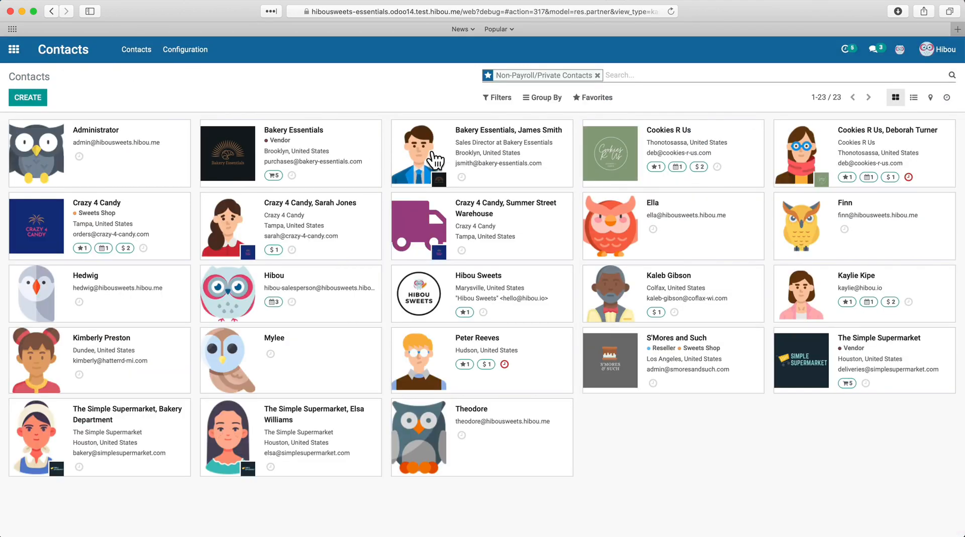
Step: On the Bakery Essentials sales director's contact, clear the linked company, reselect Bakery Essentials and save the record
{"action": "left_click", "coordinate": [467, 153]}
{"action": "left_click", "coordinate": [23, 97]}
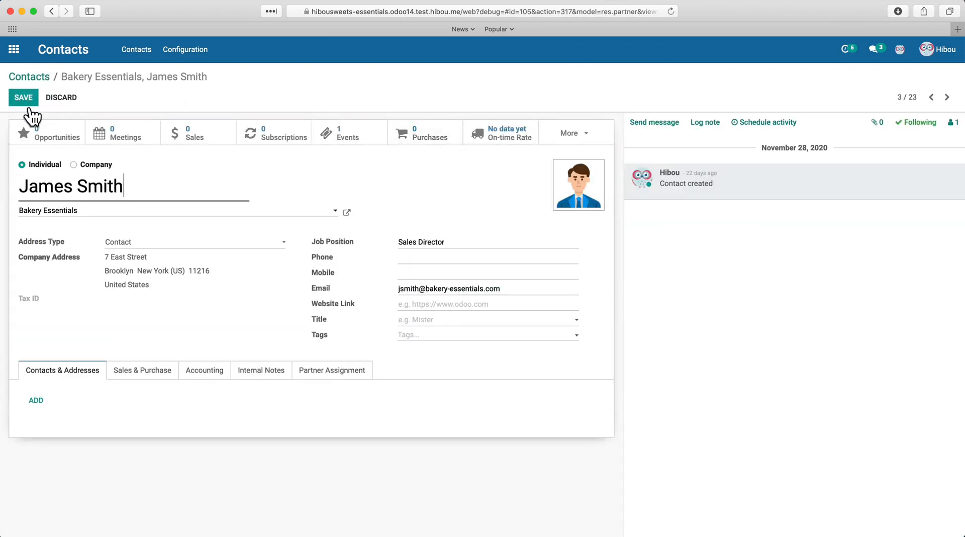
{"action": "left_click", "coordinate": [112, 215]}
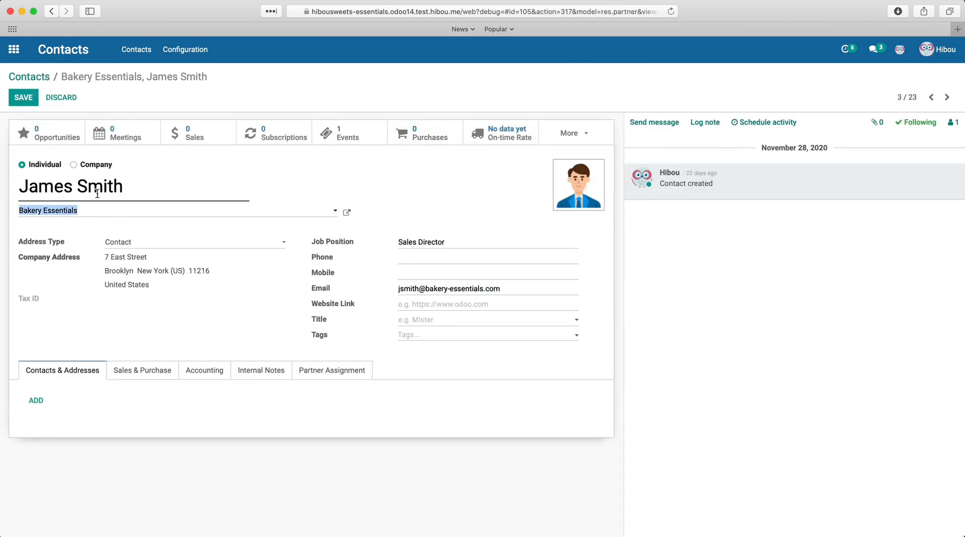
{"action": "key", "text": "BackSpace"}
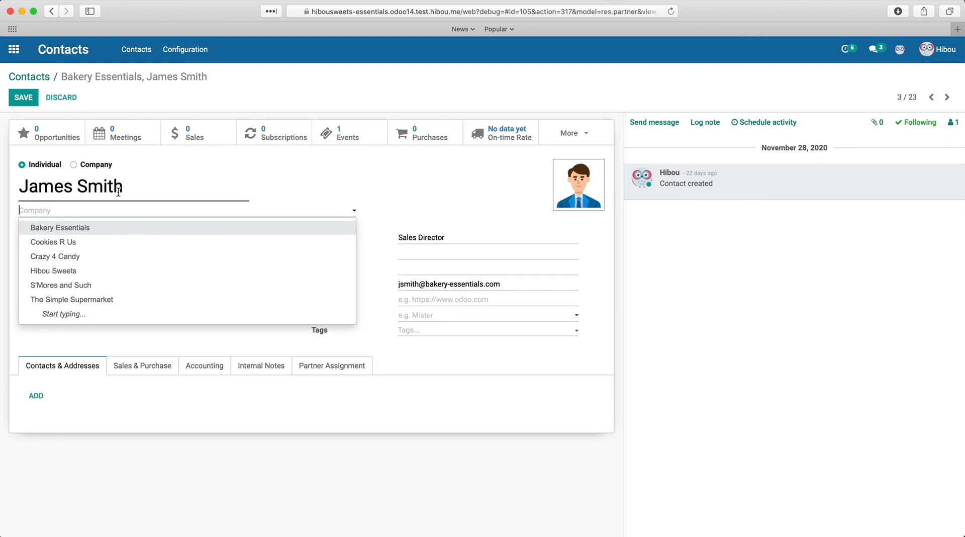
{"action": "left_click", "coordinate": [88, 227]}
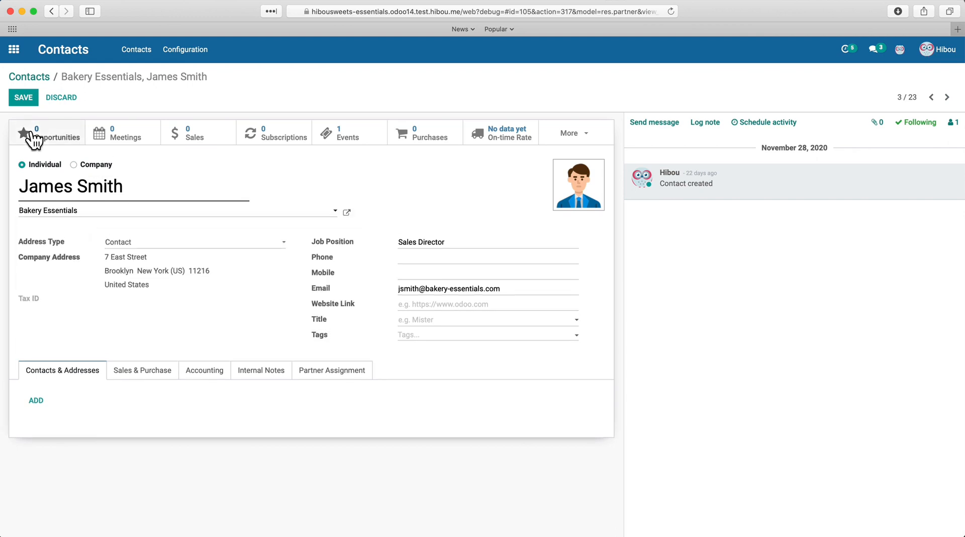
{"action": "left_click", "coordinate": [20, 99]}
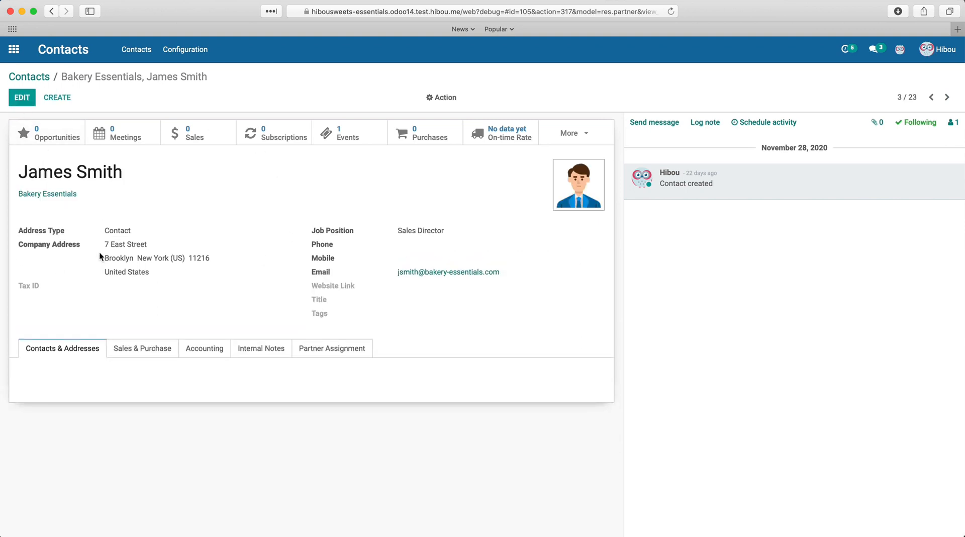
Step: Open the linked company Bakery Essentials and view the attendees of its Chocolate Making Class event
{"action": "left_click", "coordinate": [51, 198]}
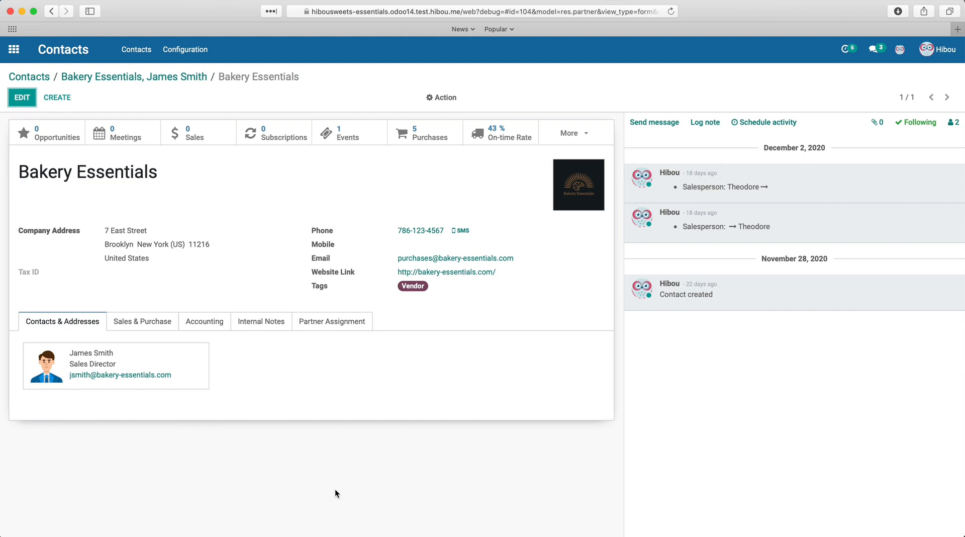
{"action": "left_click", "coordinate": [347, 142]}
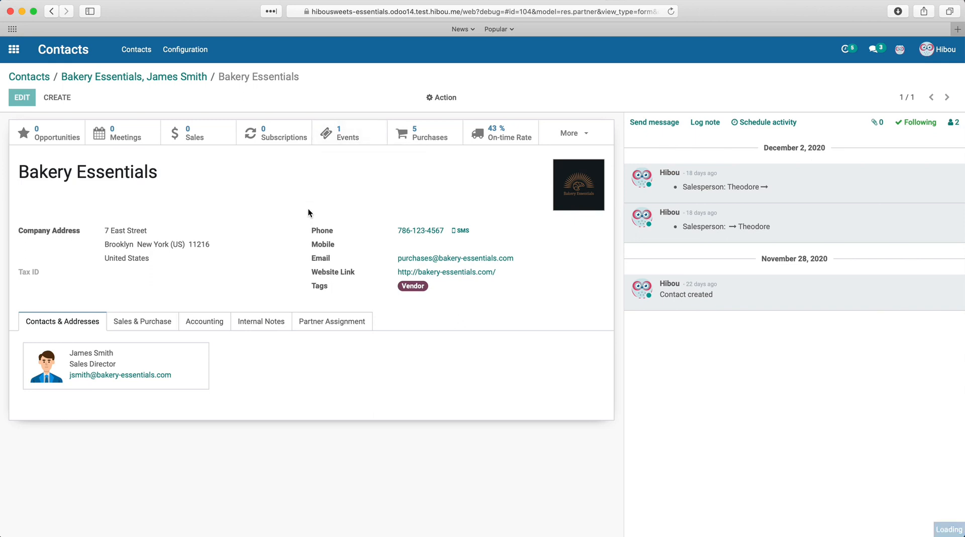
{"action": "left_click", "coordinate": [406, 205]}
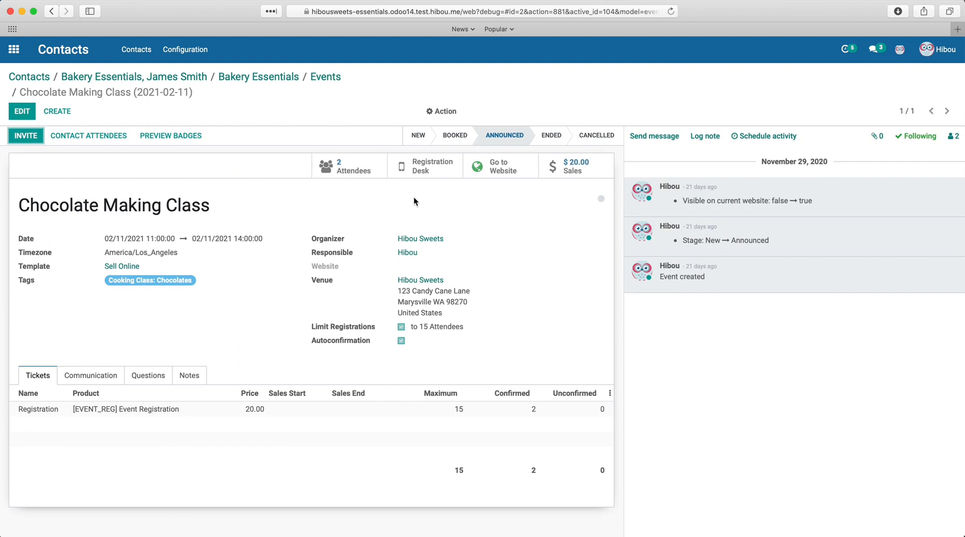
{"action": "left_click", "coordinate": [349, 168]}
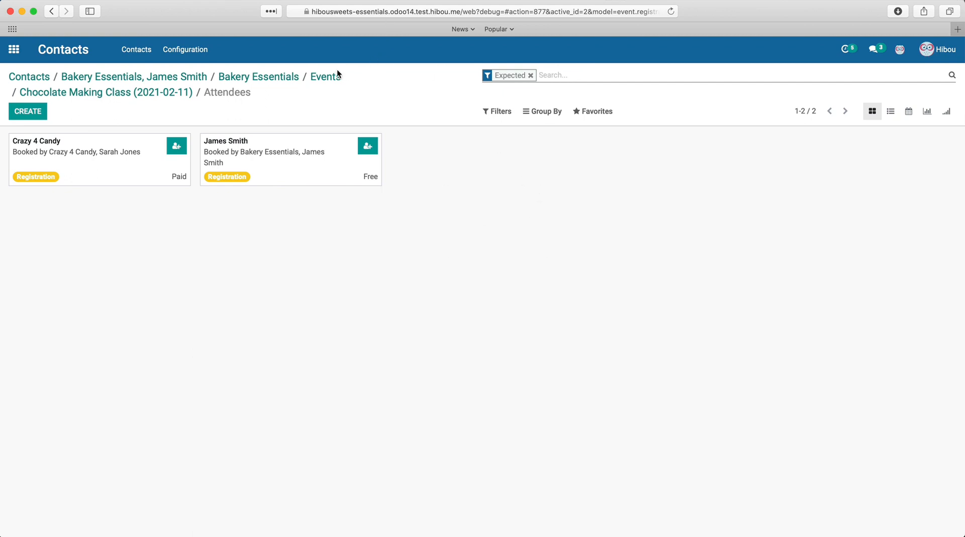
Step: Return to the Bakery Essentials record and look at its additional links to related records
{"action": "left_click", "coordinate": [290, 77]}
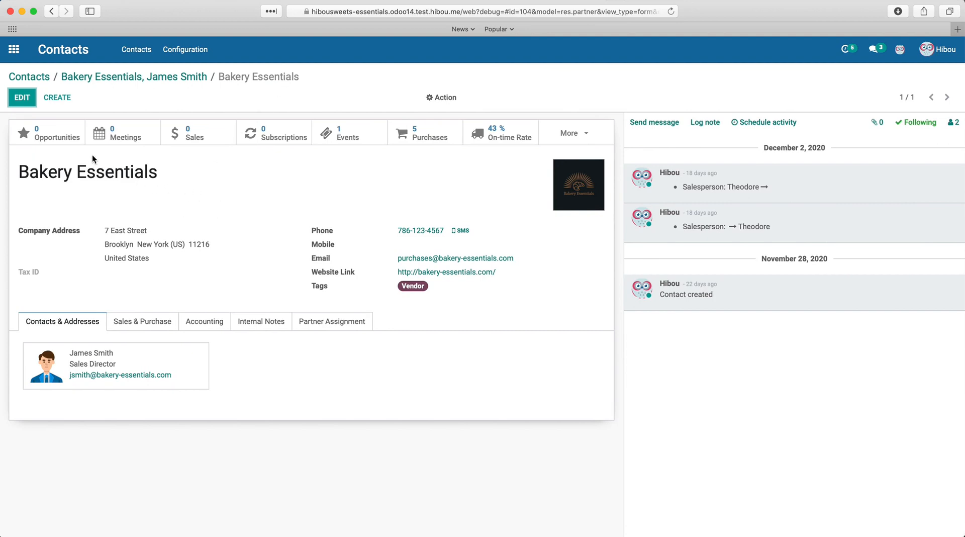
{"action": "left_click", "coordinate": [572, 132]}
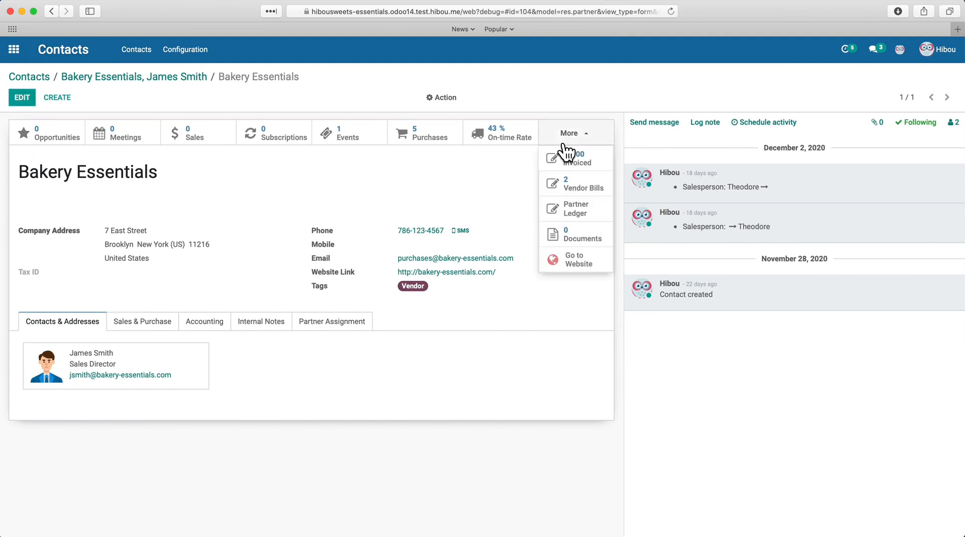
{"action": "left_click", "coordinate": [406, 179]}
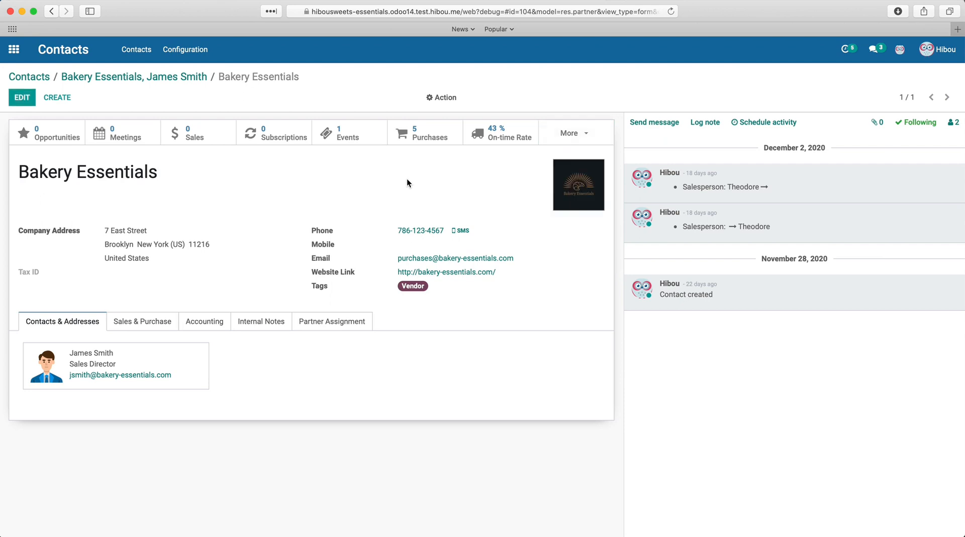
Step: Go back to the sales director's contact, start editing it and review the available address types
{"action": "left_click", "coordinate": [171, 78]}
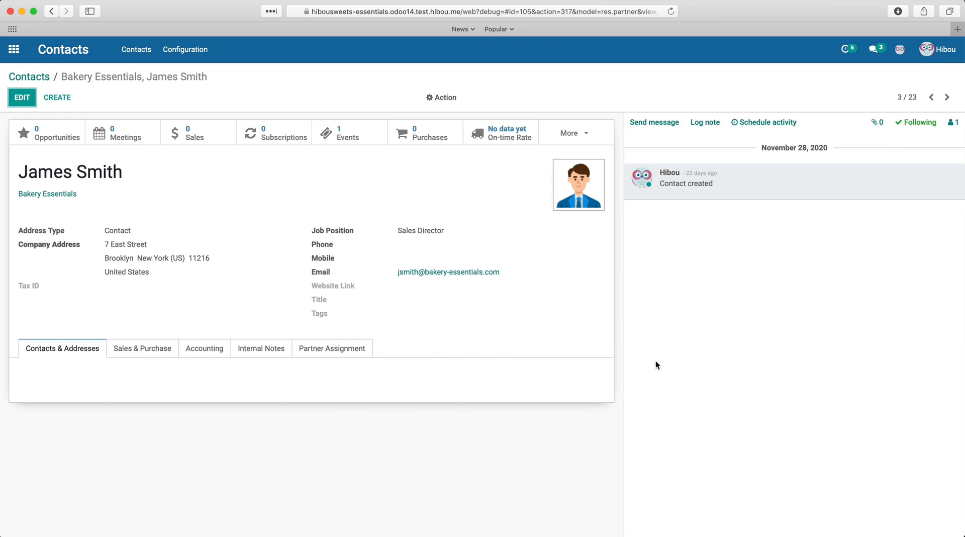
{"action": "left_click", "coordinate": [23, 99]}
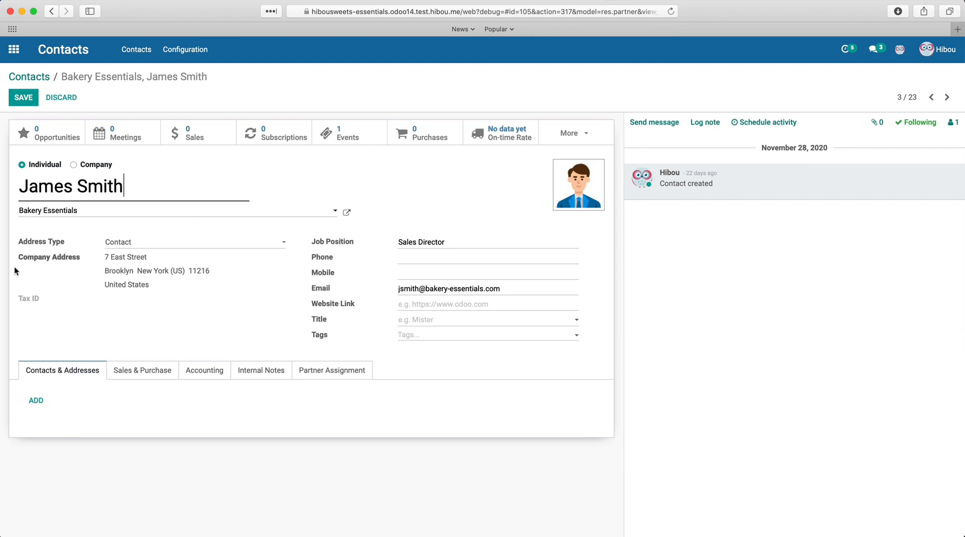
{"action": "left_click", "coordinate": [121, 243]}
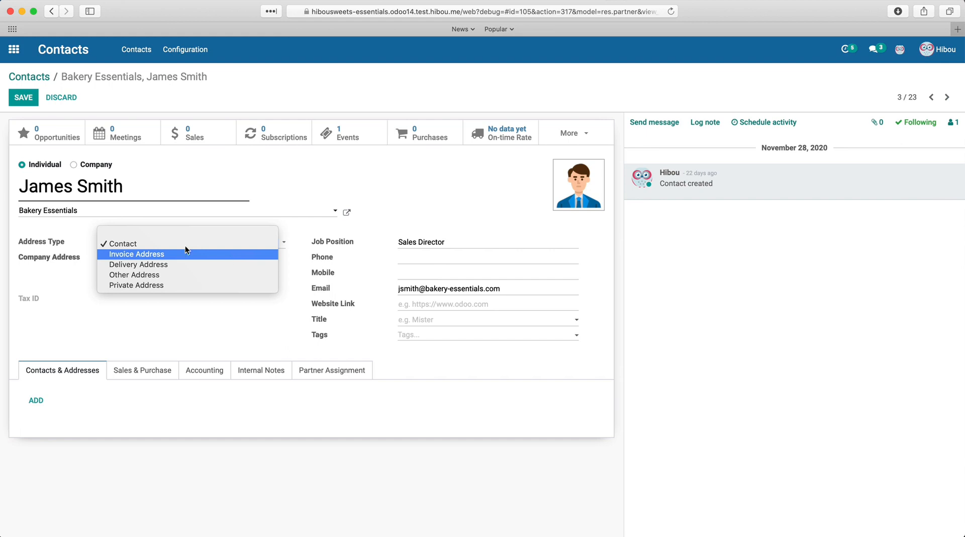
{"action": "left_click", "coordinate": [91, 317]}
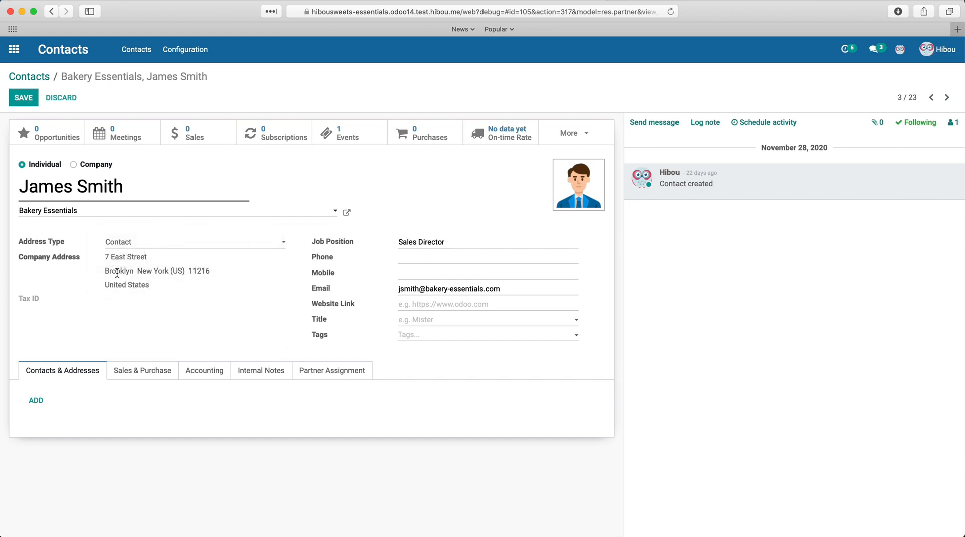
Step: Try the Invoice Address, Delivery Address and Other Address types in turn on the sales director's contact
{"action": "left_click", "coordinate": [182, 242]}
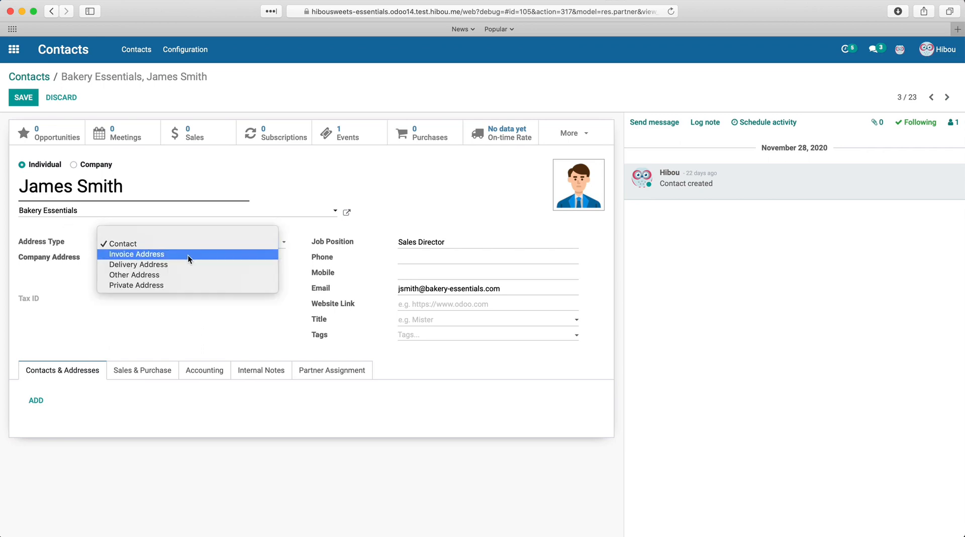
{"action": "left_click", "coordinate": [188, 255]}
{"action": "left_click", "coordinate": [246, 247]}
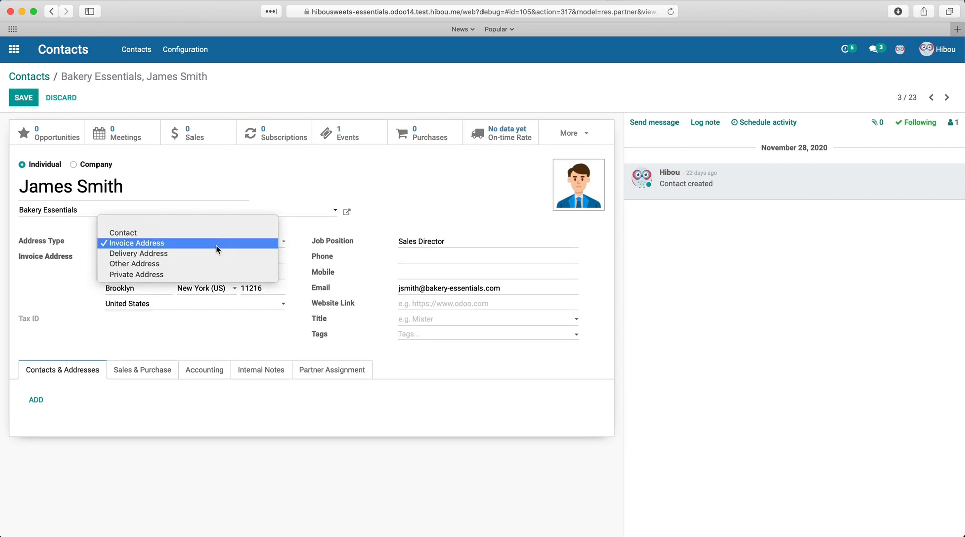
{"action": "left_click", "coordinate": [224, 251]}
{"action": "left_click", "coordinate": [239, 244]}
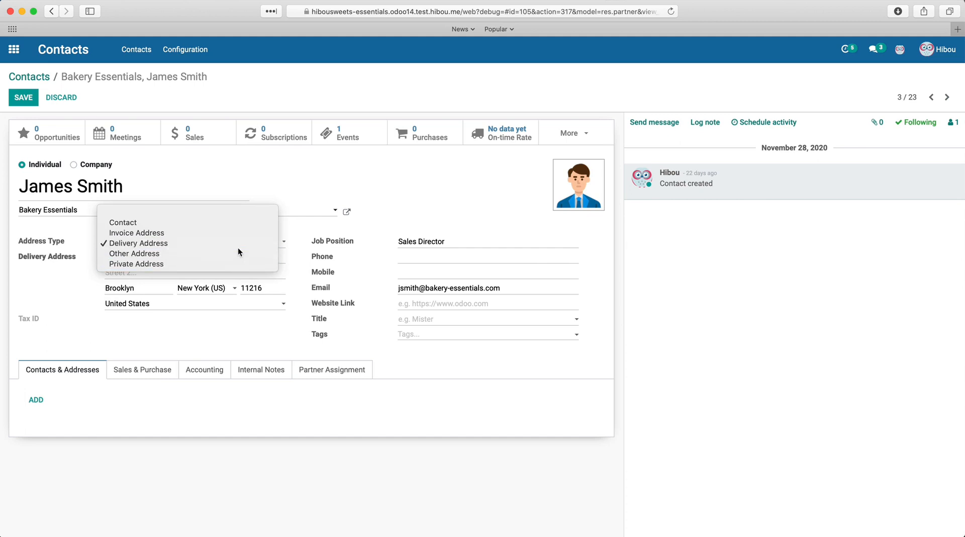
{"action": "left_click", "coordinate": [237, 246]}
{"action": "left_click", "coordinate": [236, 246]}
{"action": "left_click", "coordinate": [234, 253]}
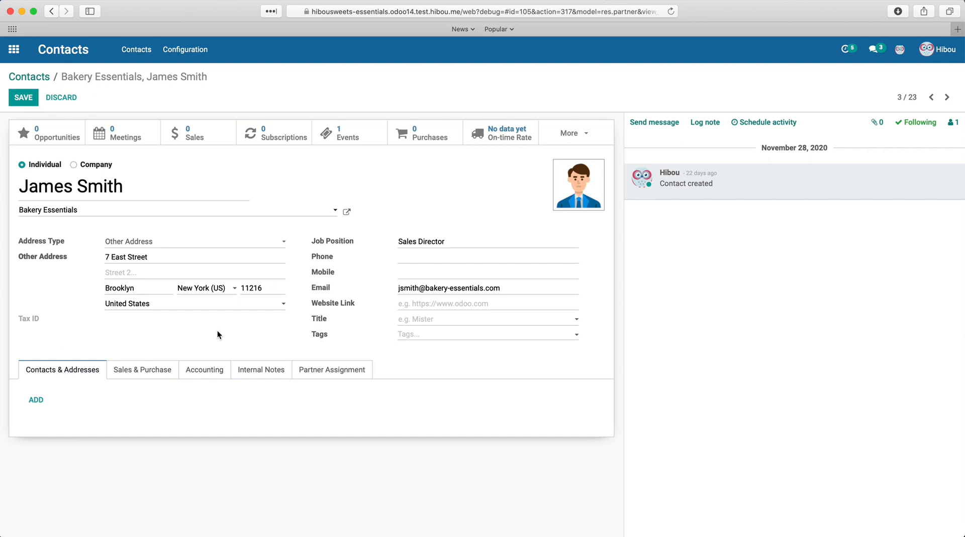
Step: Set the address type back to Contact and return to the contact list, discarding the changes
{"action": "left_click", "coordinate": [246, 242]}
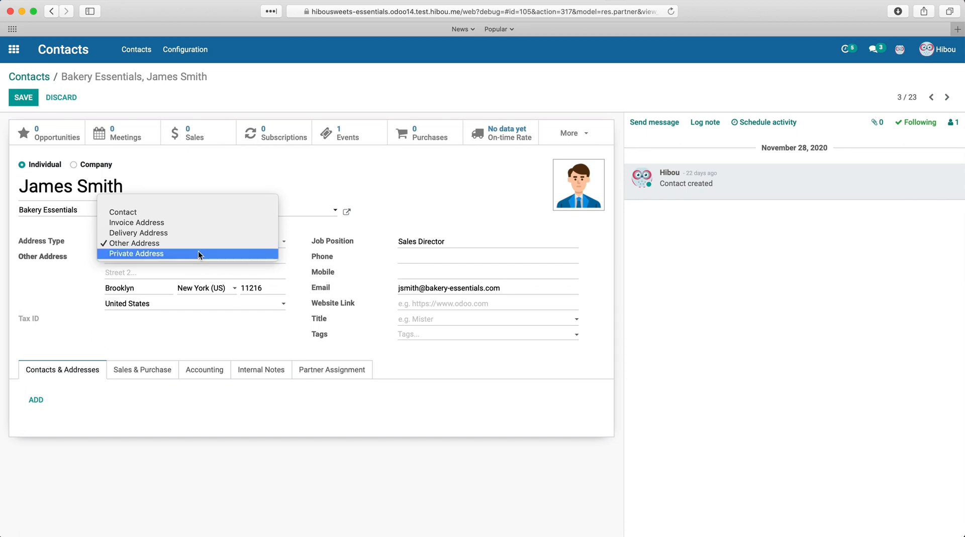
{"action": "left_click", "coordinate": [209, 214]}
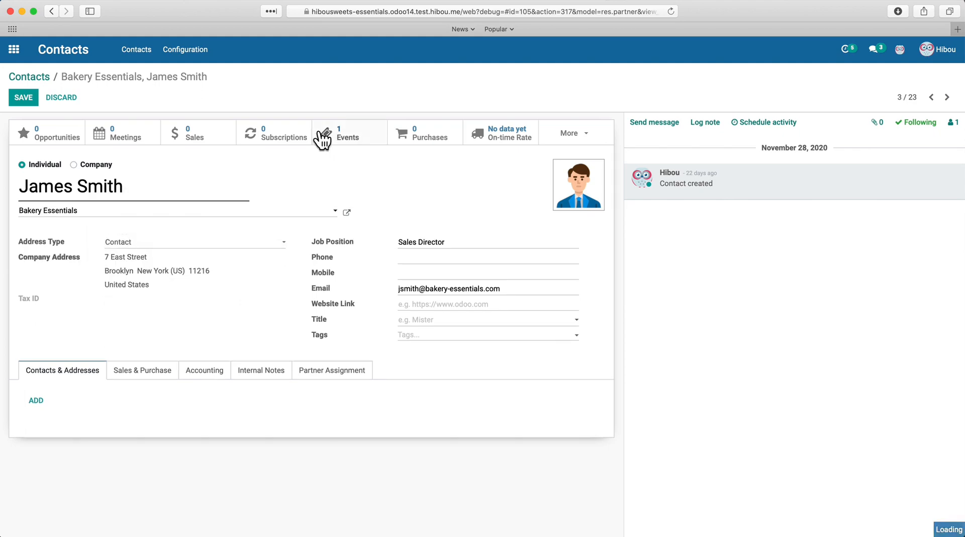
{"action": "left_click", "coordinate": [35, 74]}
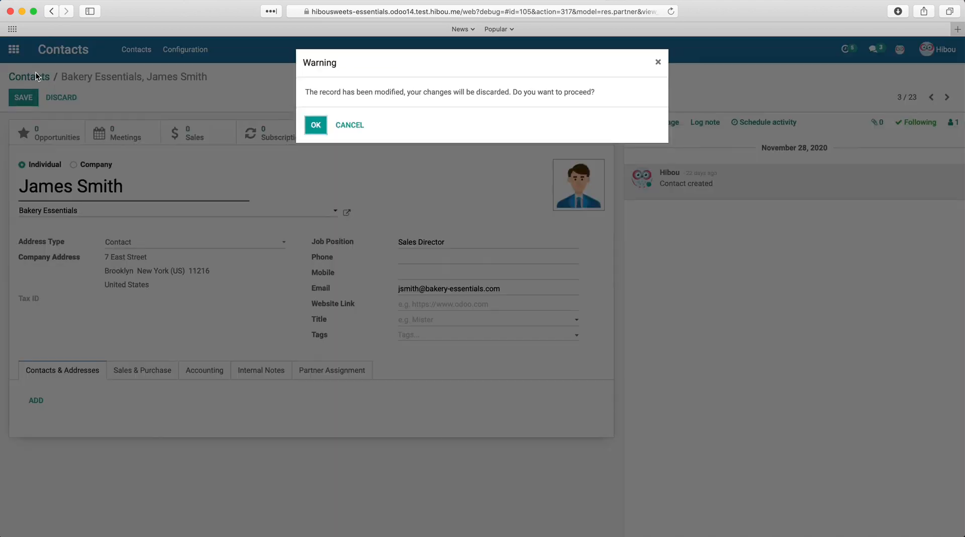
{"action": "left_click", "coordinate": [314, 122]}
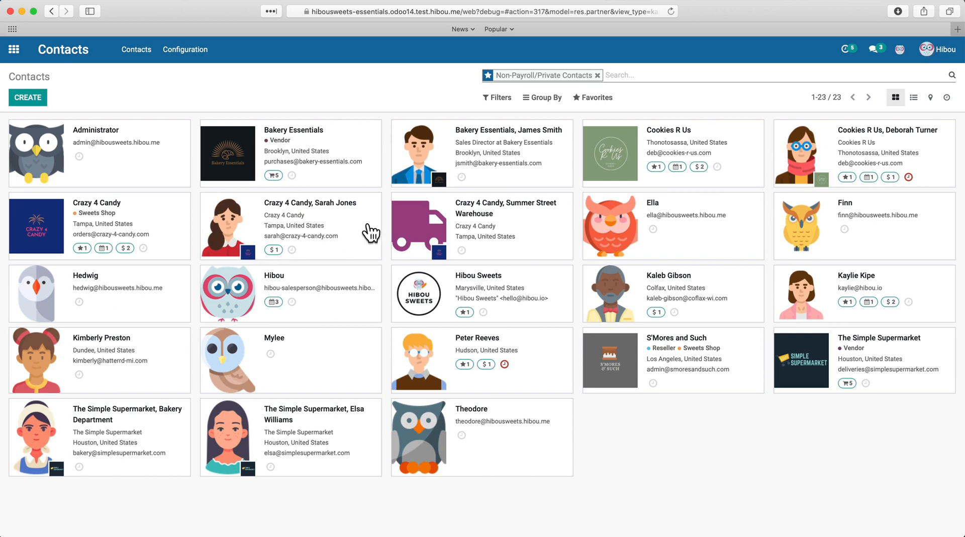
Step: Examine the Crazy 4 Candy Summer Street Warehouse contact in edit mode, including its delivery address, and return to the contact list
{"action": "left_click", "coordinate": [421, 245]}
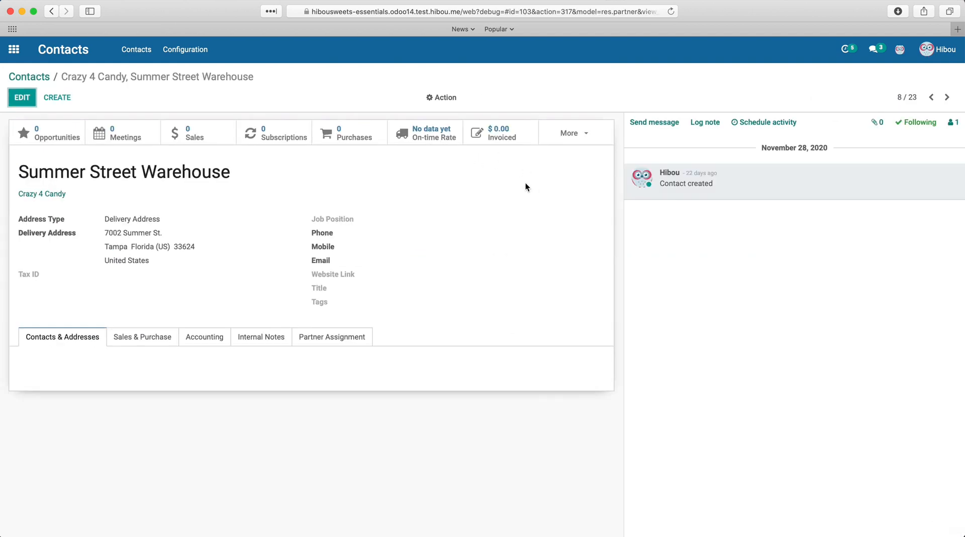
{"action": "left_click", "coordinate": [20, 97]}
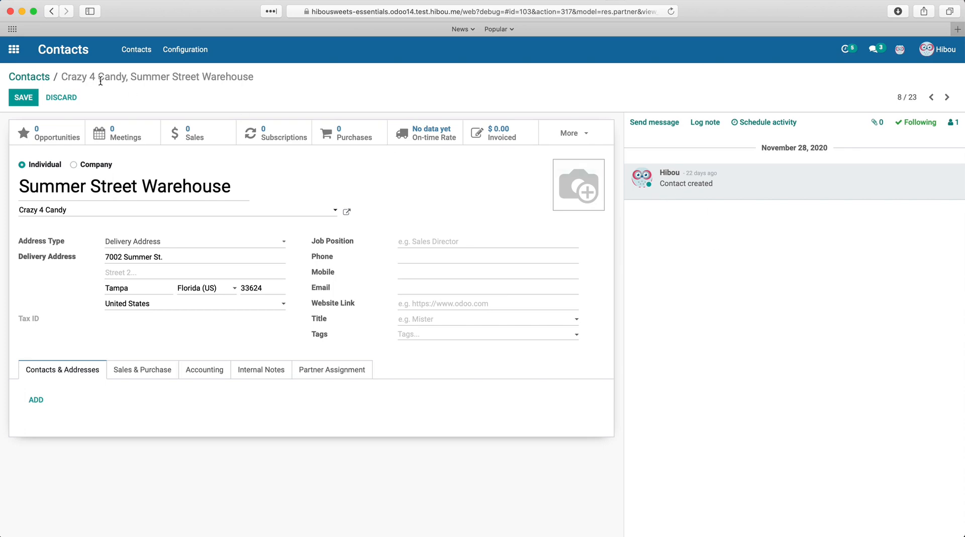
{"action": "left_click", "coordinate": [29, 76]}
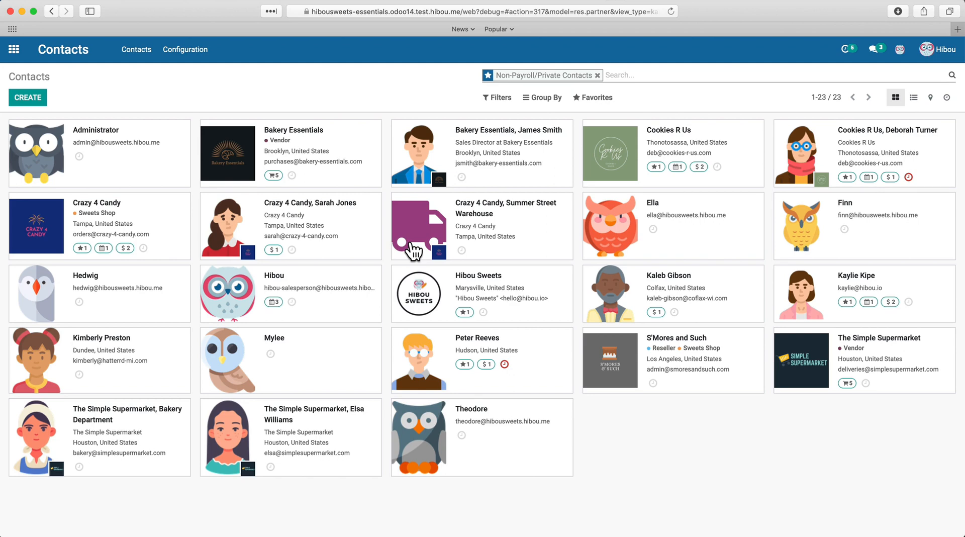
Step: Open the Crazy 4 Candy company for editing and examine the delivery address details of its Summer Street Warehouse
{"action": "left_click", "coordinate": [44, 225]}
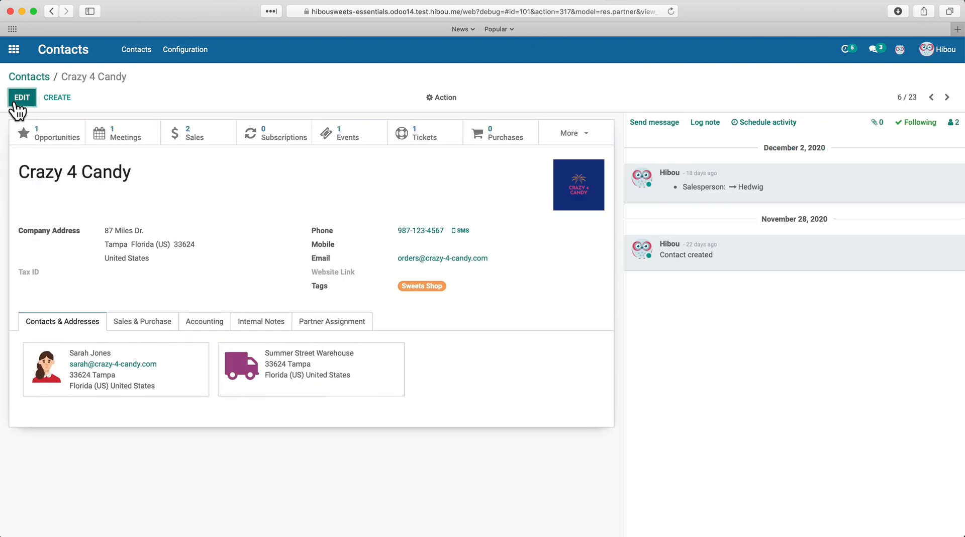
{"action": "left_click", "coordinate": [22, 98]}
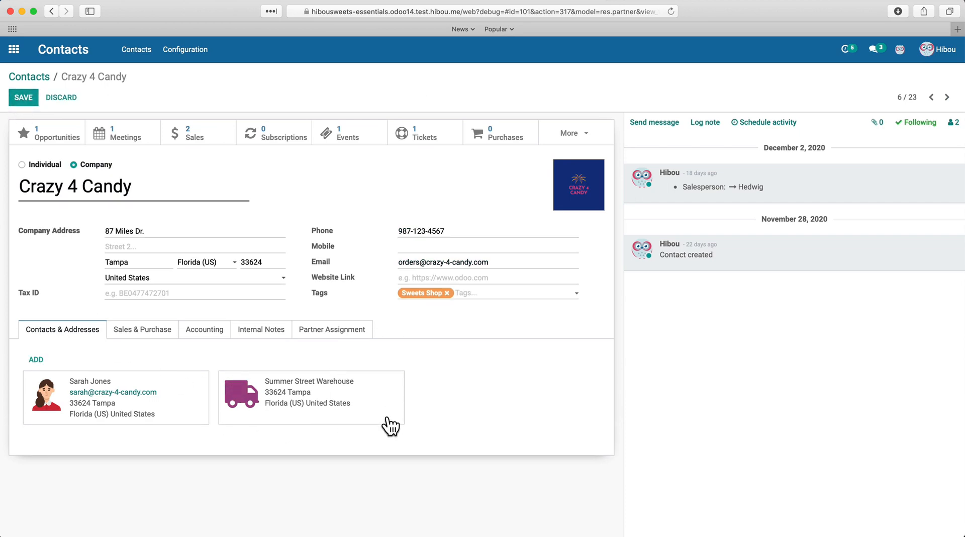
{"action": "left_click", "coordinate": [351, 408]}
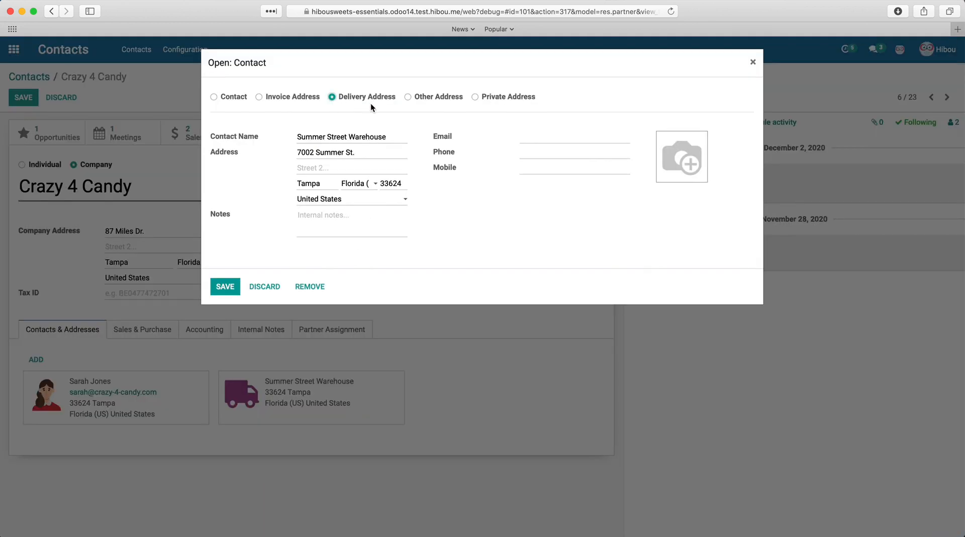
{"action": "left_click", "coordinate": [752, 62]}
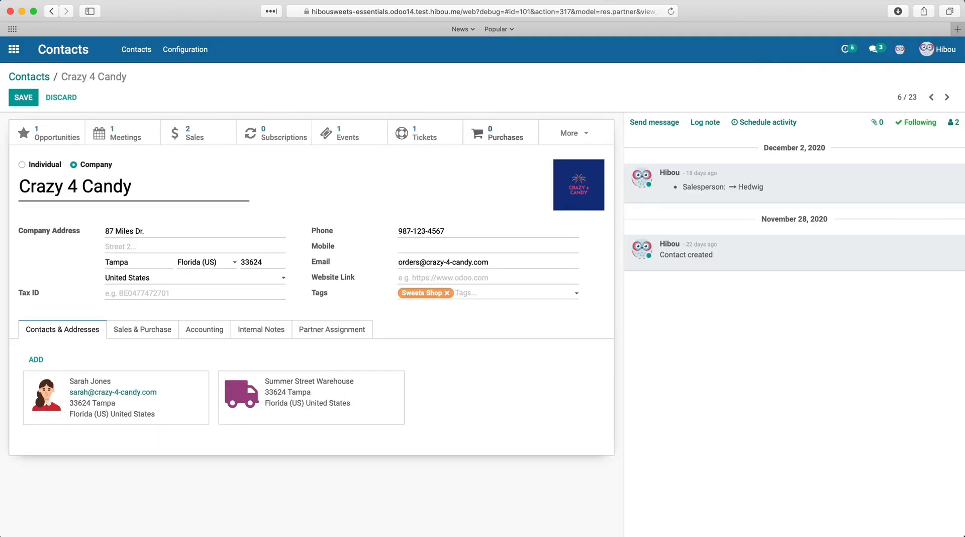
Step: Try the Other Address type on the company's linked person, switch back to Invoice Address and discard the changes
{"action": "left_click", "coordinate": [160, 400]}
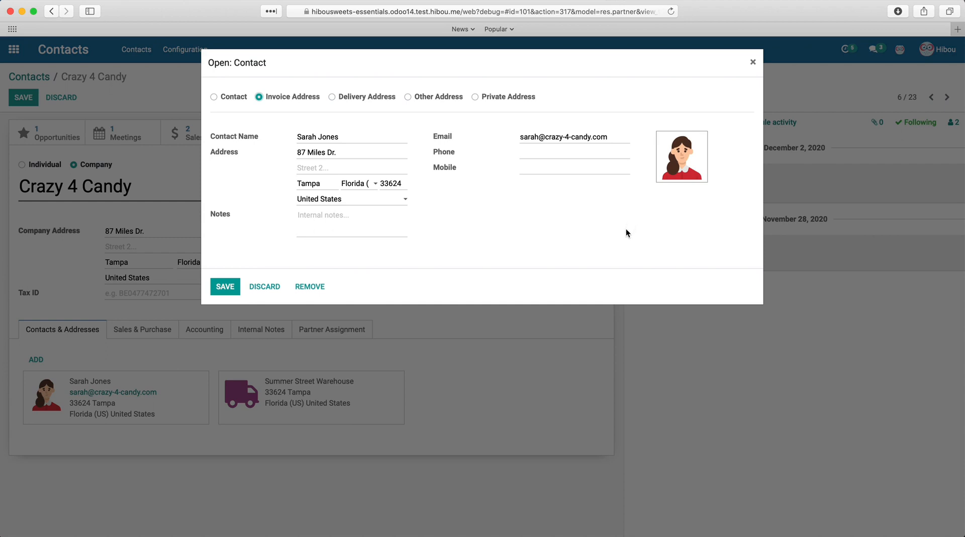
{"action": "left_click", "coordinate": [443, 96]}
{"action": "left_click", "coordinate": [300, 99]}
{"action": "left_click", "coordinate": [753, 62]}
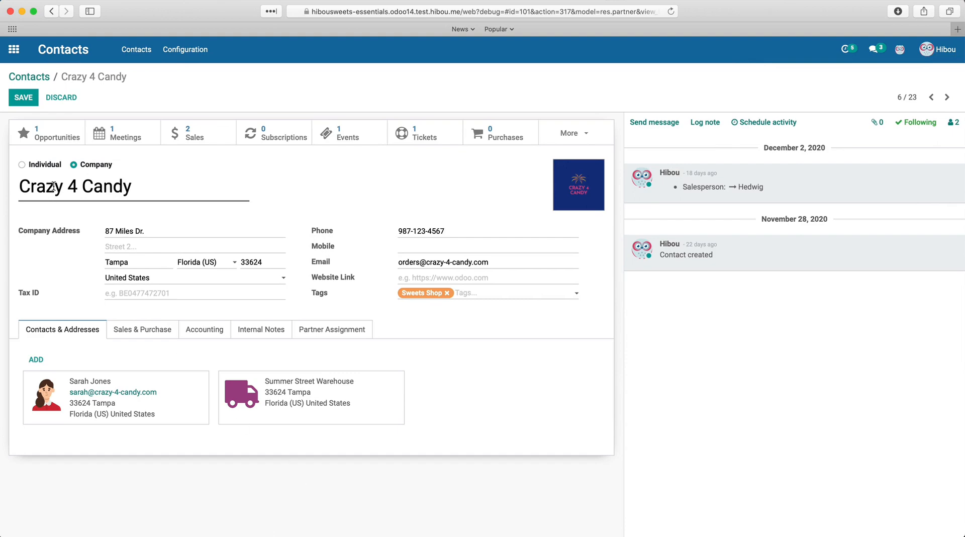
{"action": "left_click", "coordinate": [61, 96]}
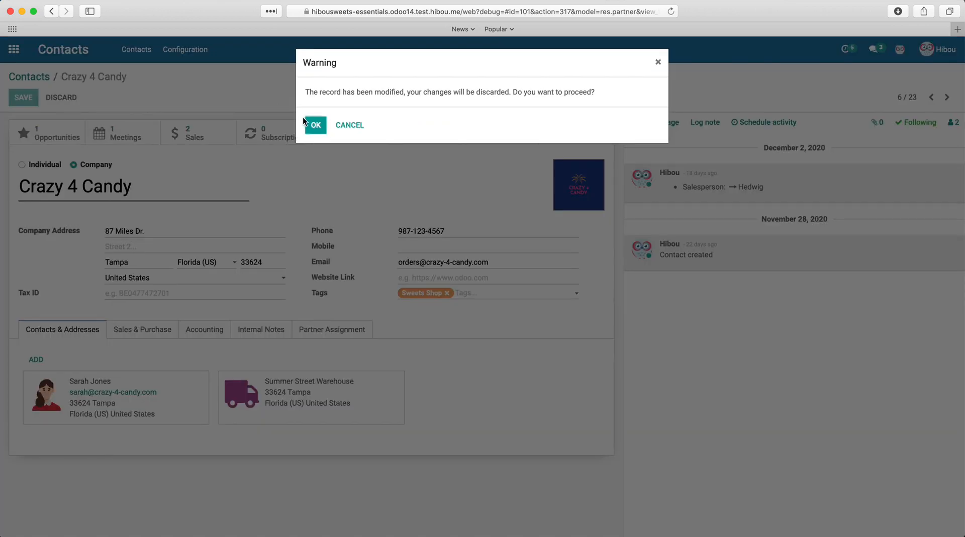
{"action": "left_click", "coordinate": [315, 125]}
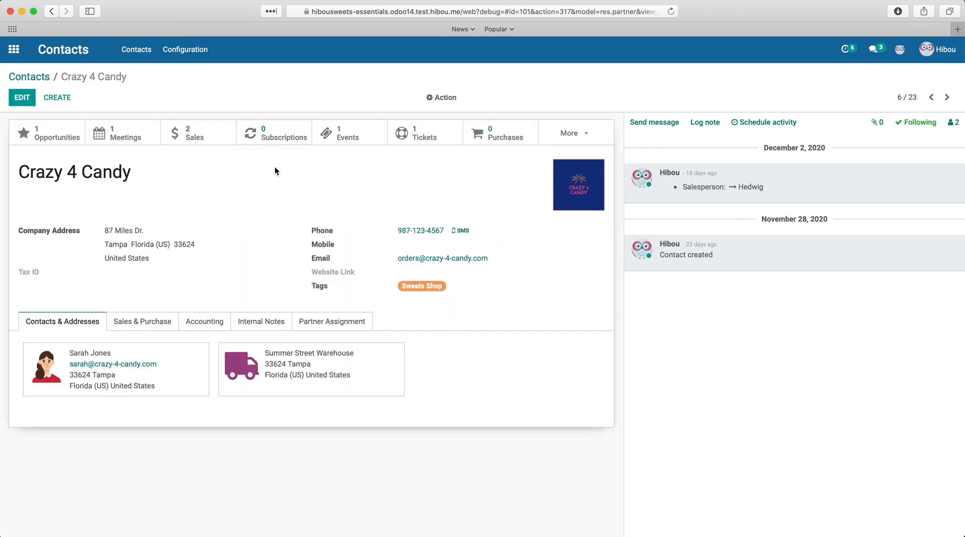
Step: Start a new quotation from the company's sales, review its invoice and delivery addresses and return to the Crazy 4 Candy contact
{"action": "left_click", "coordinate": [193, 139]}
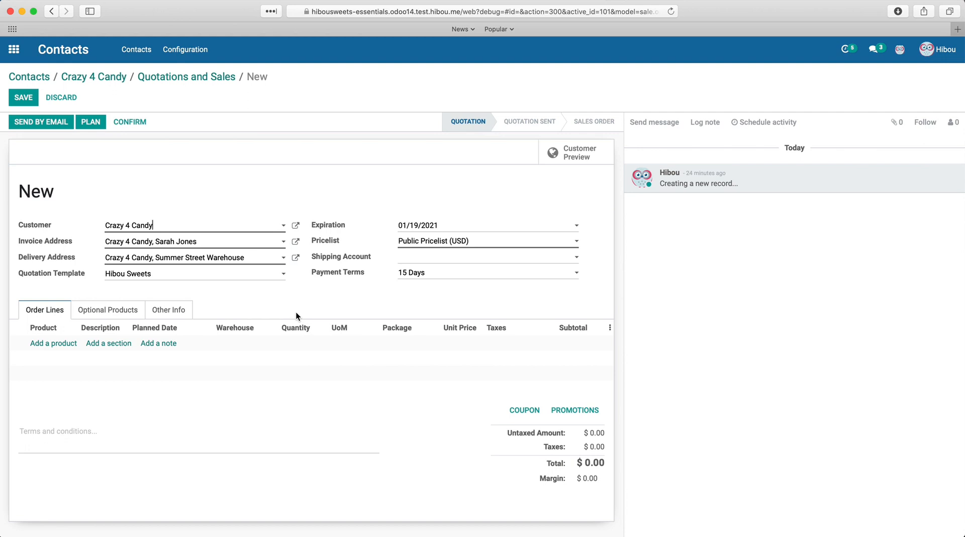
{"action": "left_click", "coordinate": [218, 246]}
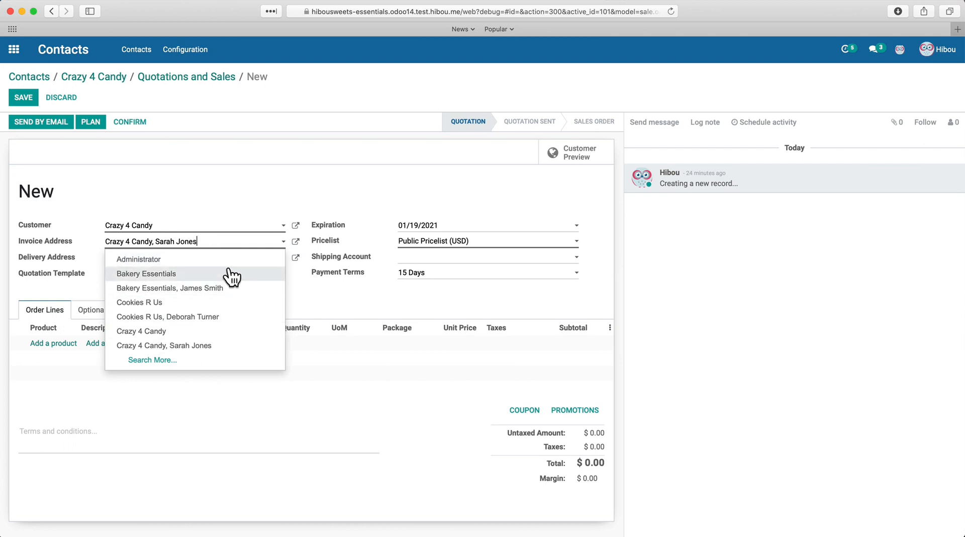
{"action": "left_click", "coordinate": [331, 299]}
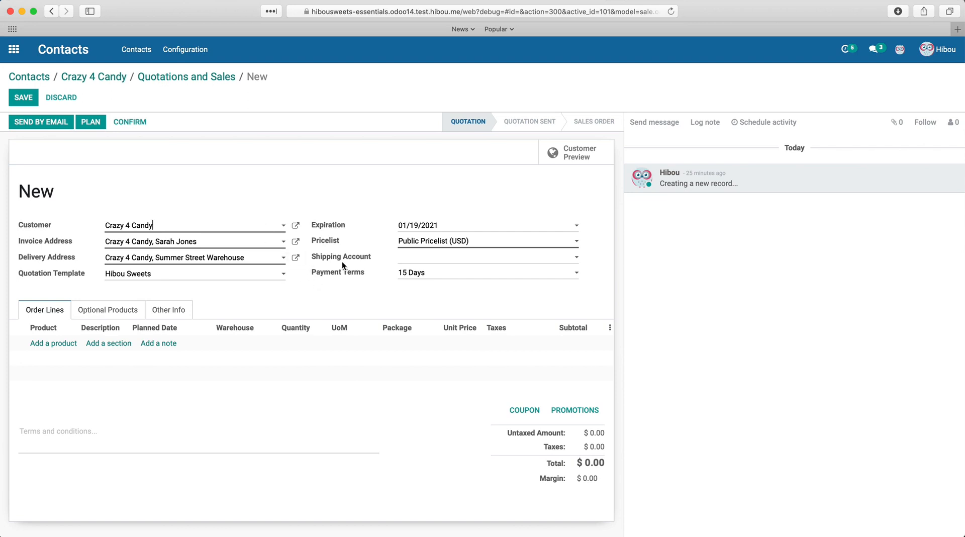
{"action": "left_click", "coordinate": [117, 81]}
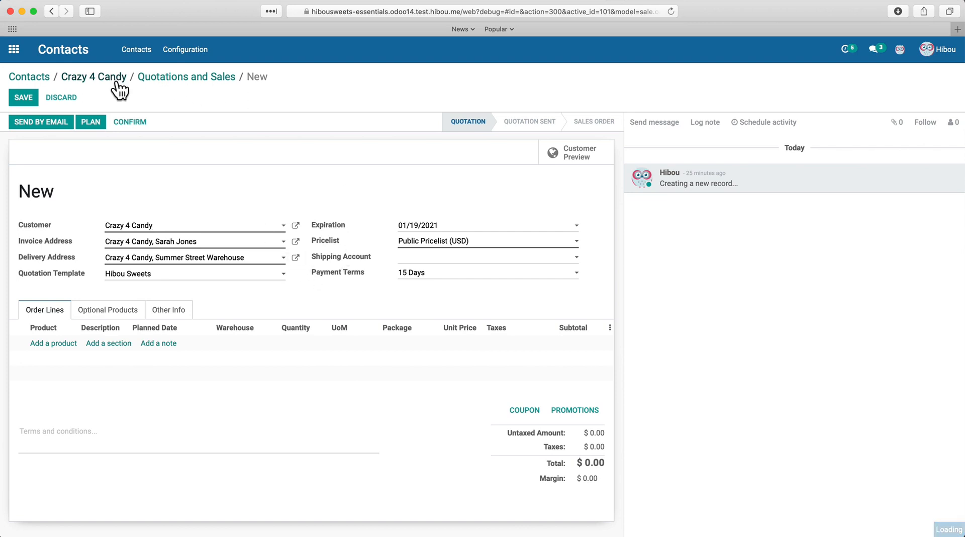
Step: Add the Reseller tag to the Crazy 4 Candy contact, save it and return to the contact list
{"action": "left_click", "coordinate": [22, 99]}
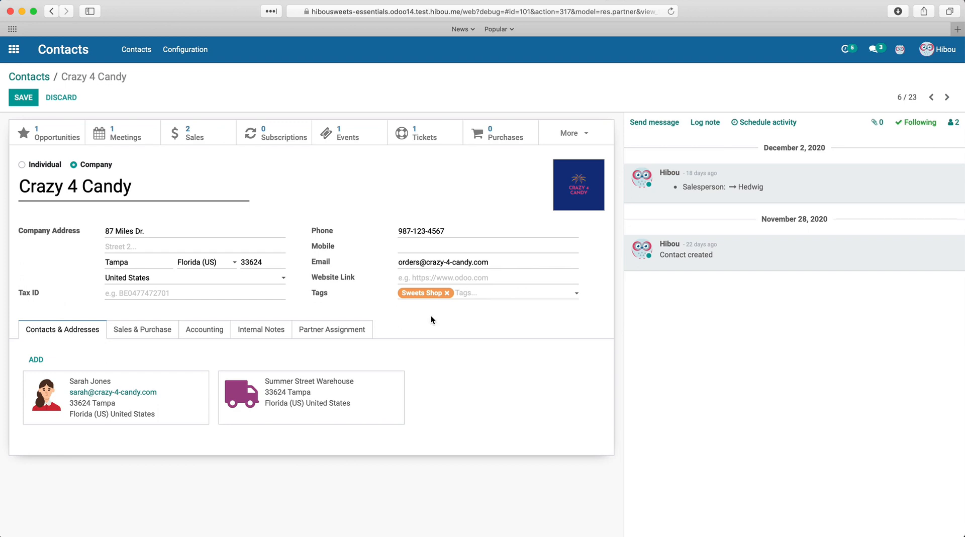
{"action": "left_click", "coordinate": [494, 298]}
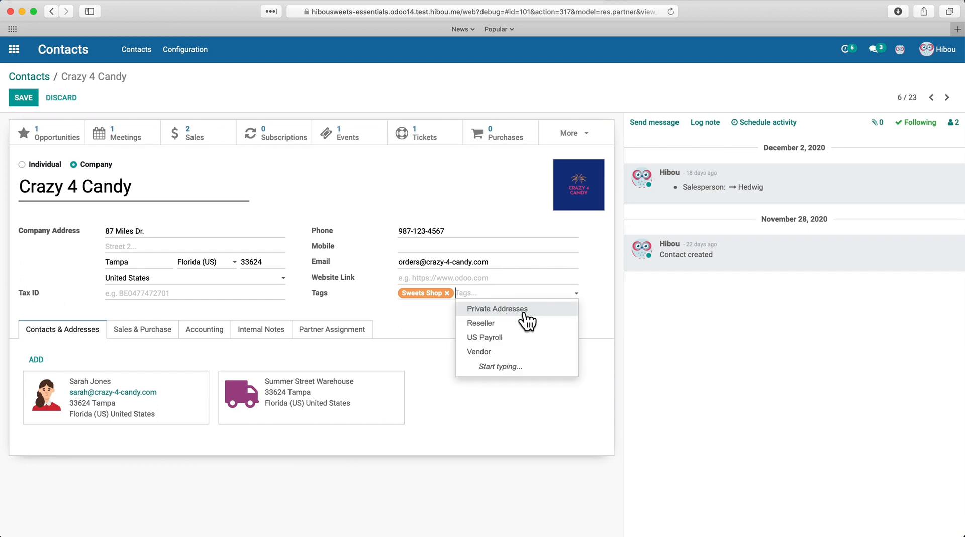
{"action": "left_click", "coordinate": [525, 318]}
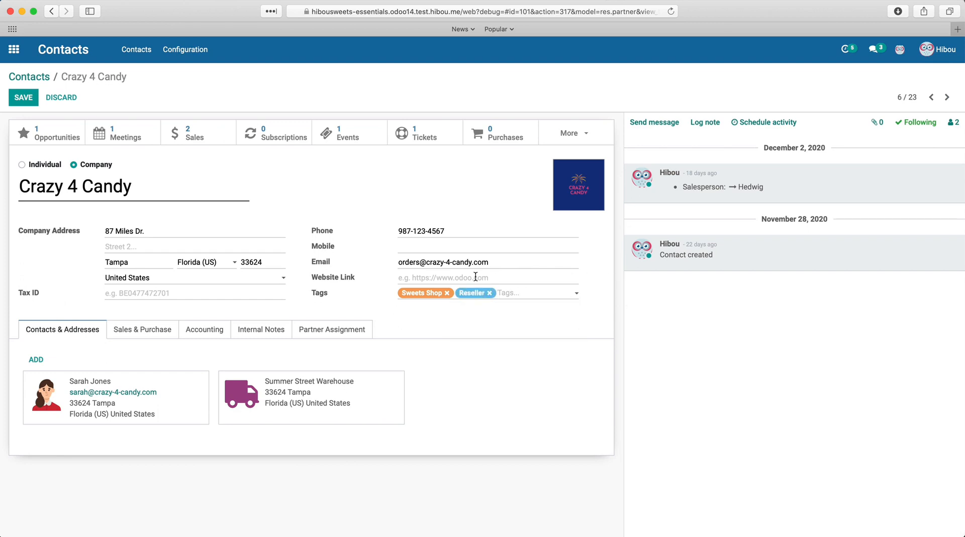
{"action": "left_click", "coordinate": [31, 98]}
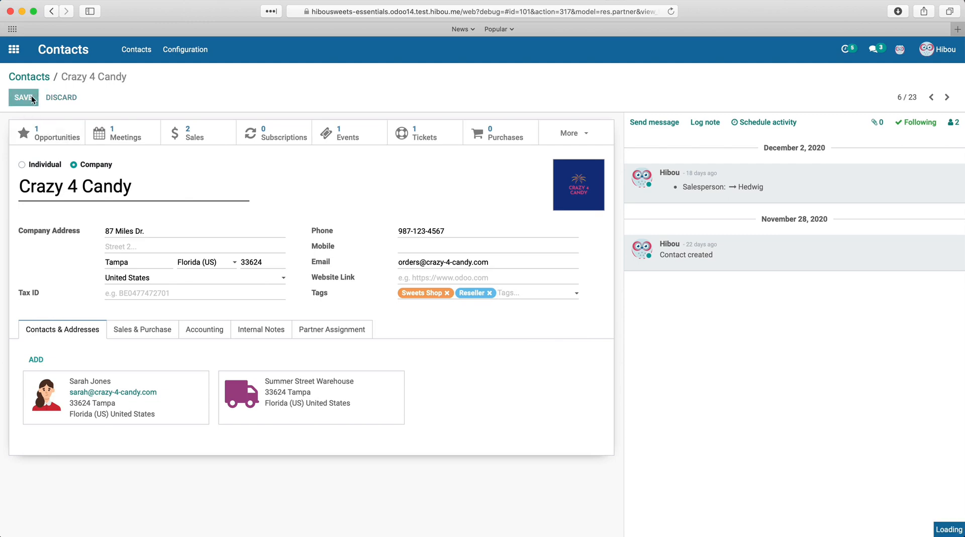
{"action": "left_click", "coordinate": [40, 77]}
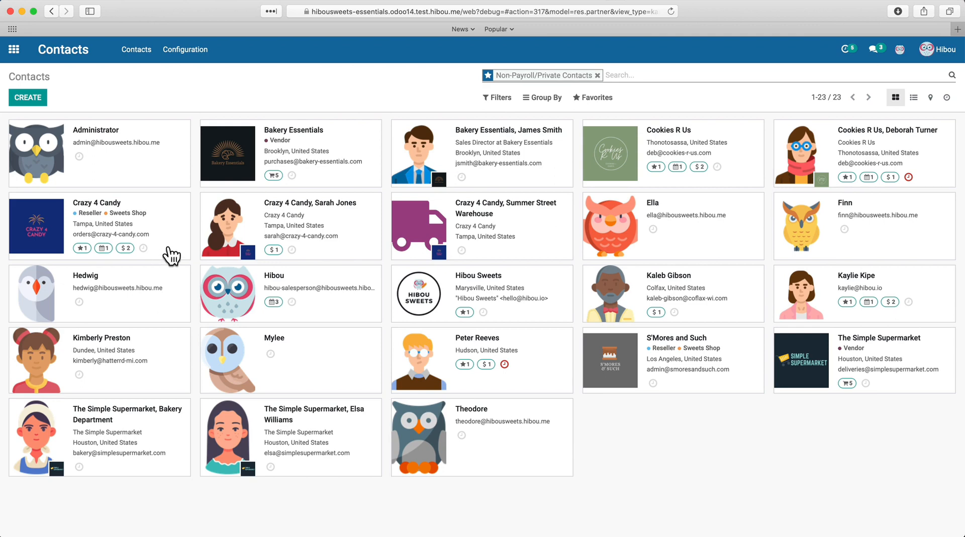
Step: Filter the contact list with a custom condition of Tags containing "reseller", and clear that filter after viewing the matches
{"action": "left_click", "coordinate": [508, 98]}
{"action": "left_click", "coordinate": [521, 210]}
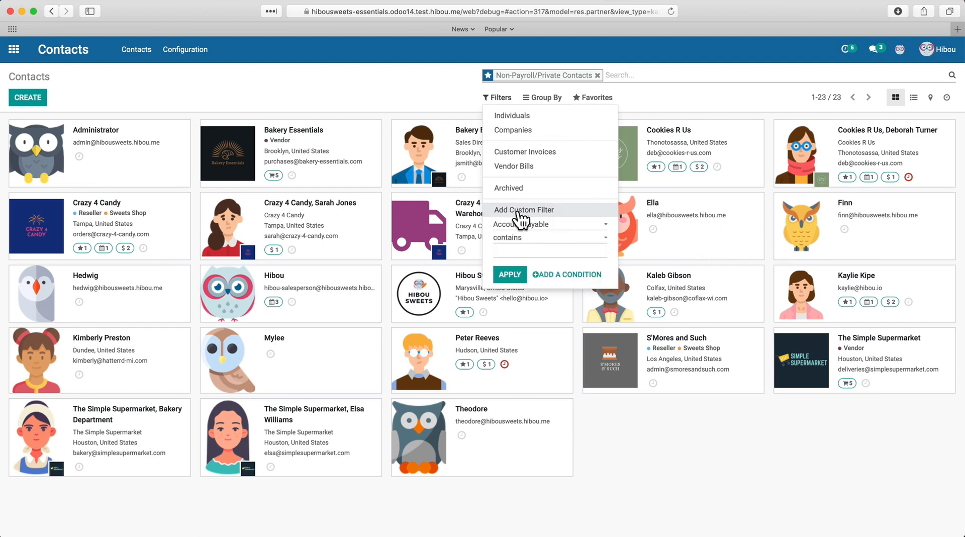
{"action": "left_click", "coordinate": [518, 220]}
{"action": "type", "text": "tags"}
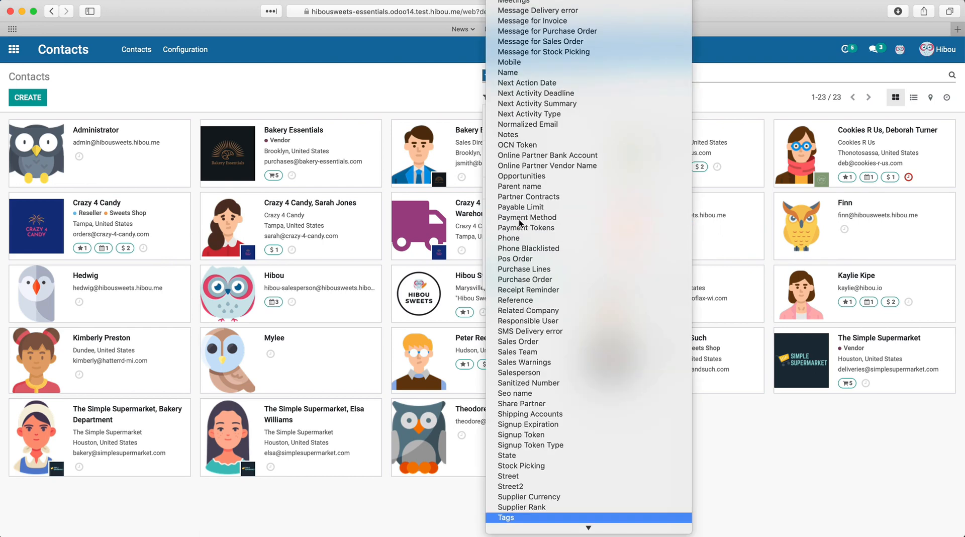
{"action": "key", "text": "Return"}
{"action": "type", "text": "reseller"}
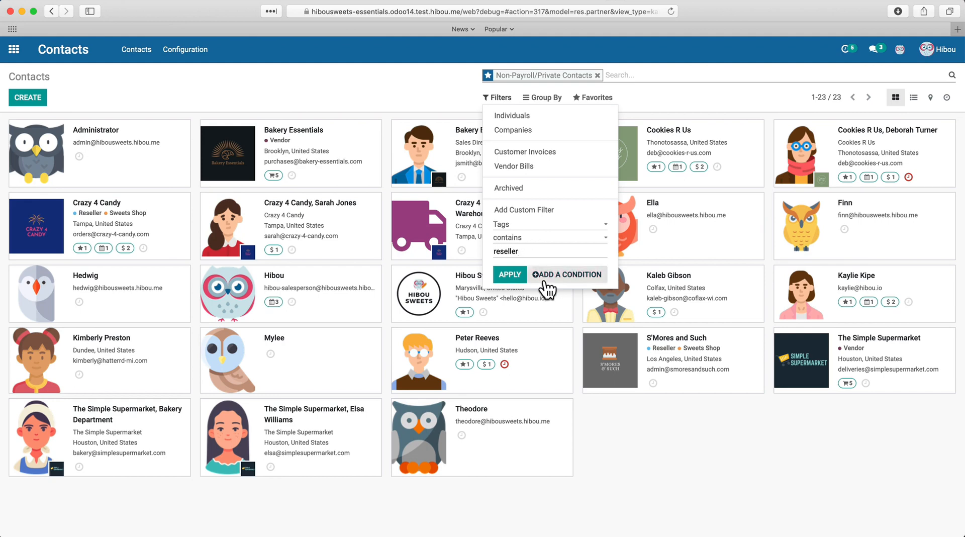
{"action": "left_click", "coordinate": [512, 275]}
{"action": "left_click", "coordinate": [494, 361]}
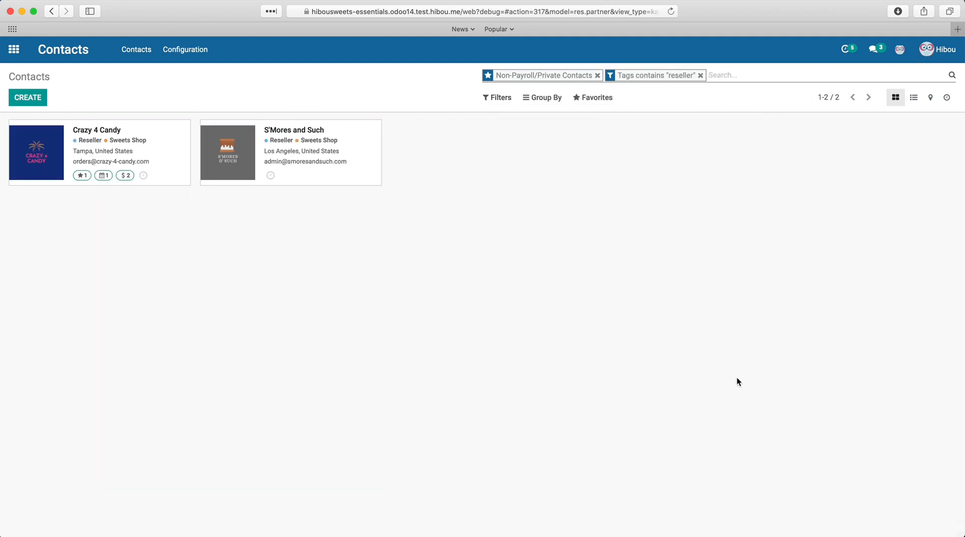
{"action": "left_click", "coordinate": [700, 75]}
Step: Edit the Crazy 4 Candy contact, review its sales and purchase settings and set its pricelist to Reseller (USD)
{"action": "left_click", "coordinate": [141, 206]}
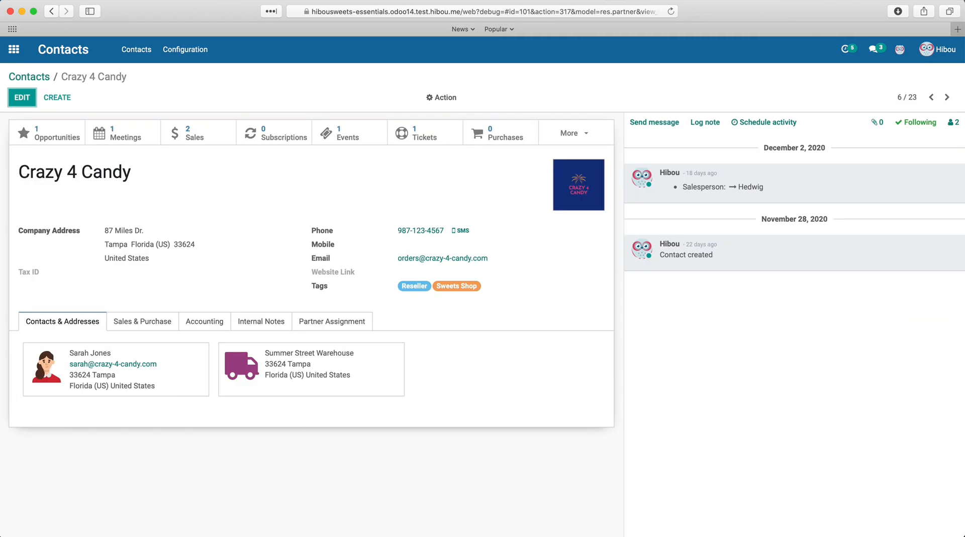
{"action": "left_click", "coordinate": [20, 97]}
{"action": "left_click", "coordinate": [139, 333]}
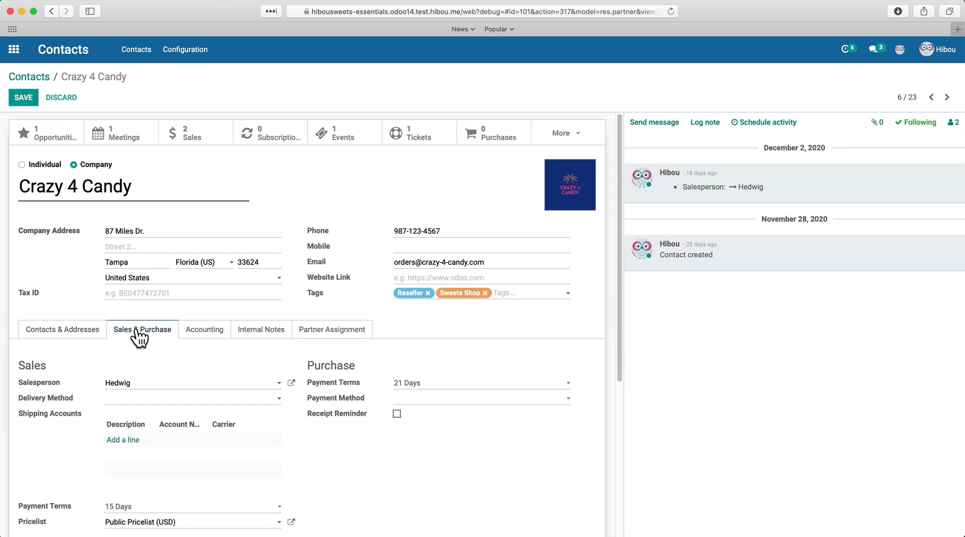
{"action": "scroll", "coordinate": [174, 390], "scroll_direction": "down", "scroll_amount": 5}
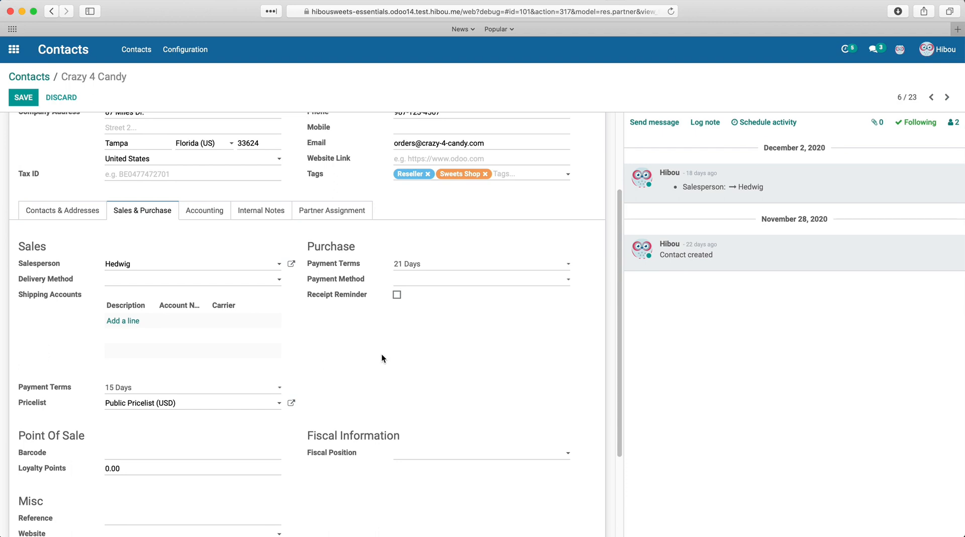
{"action": "scroll", "coordinate": [382, 355], "scroll_direction": "down", "scroll_amount": 1}
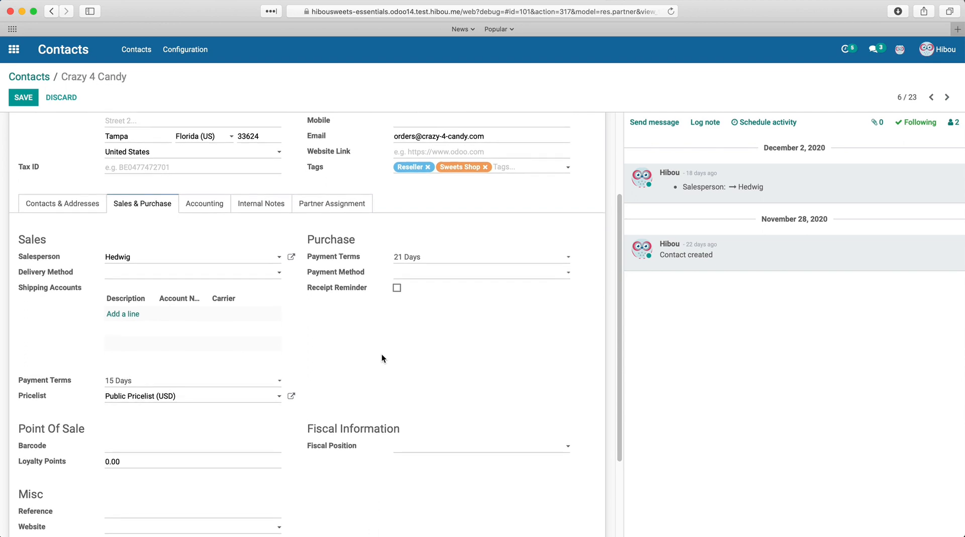
{"action": "scroll", "coordinate": [382, 355], "scroll_direction": "down", "scroll_amount": 2}
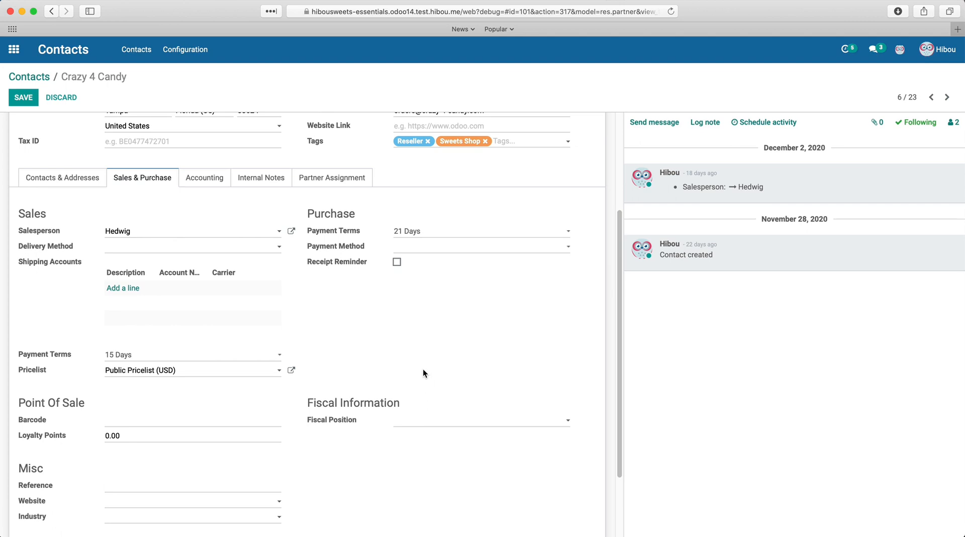
{"action": "scroll", "coordinate": [423, 372], "scroll_direction": "down", "scroll_amount": 2}
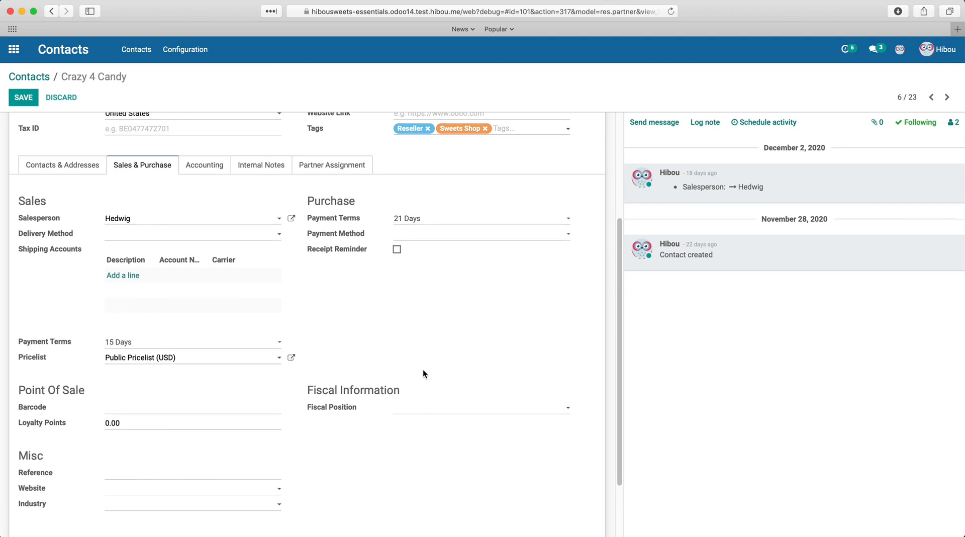
{"action": "scroll", "coordinate": [424, 369], "scroll_direction": "down", "scroll_amount": 1}
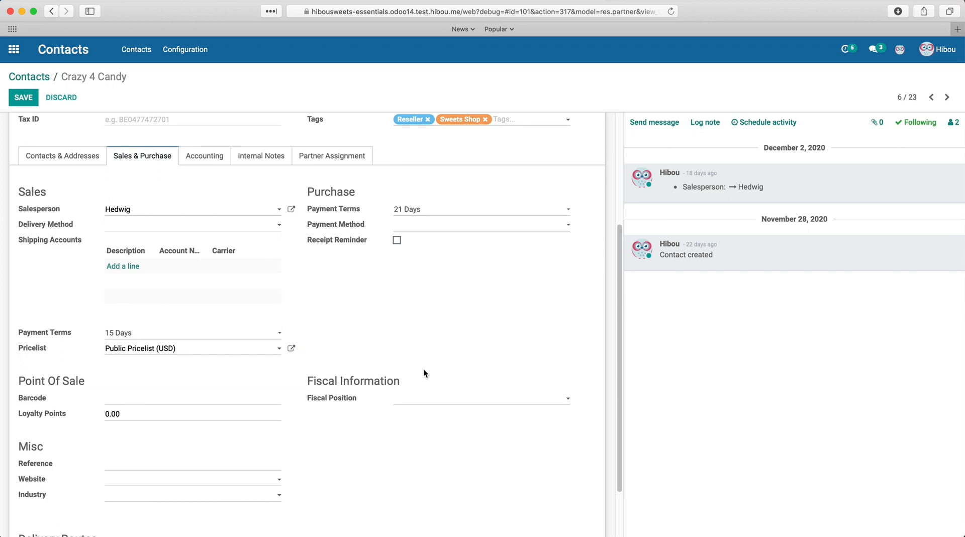
{"action": "left_click", "coordinate": [219, 350]}
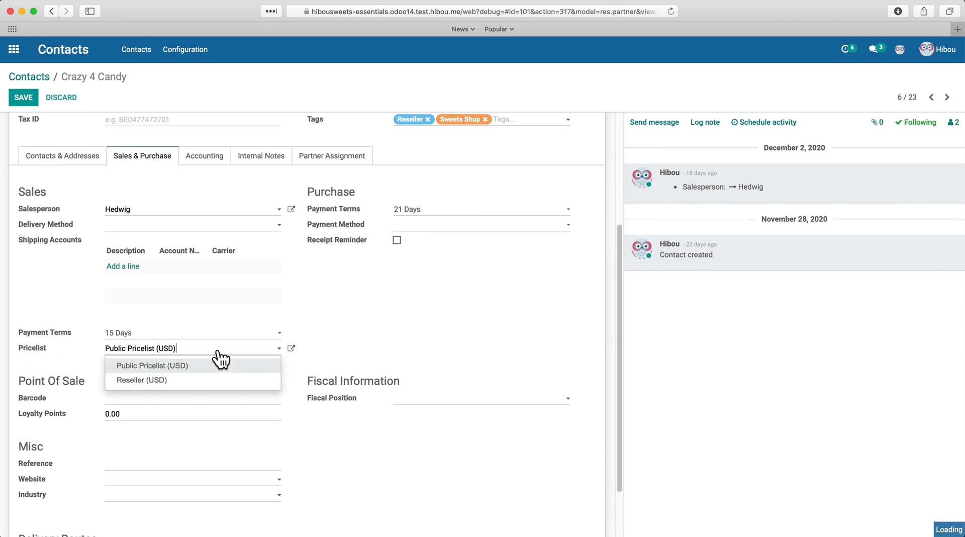
{"action": "left_click", "coordinate": [198, 382]}
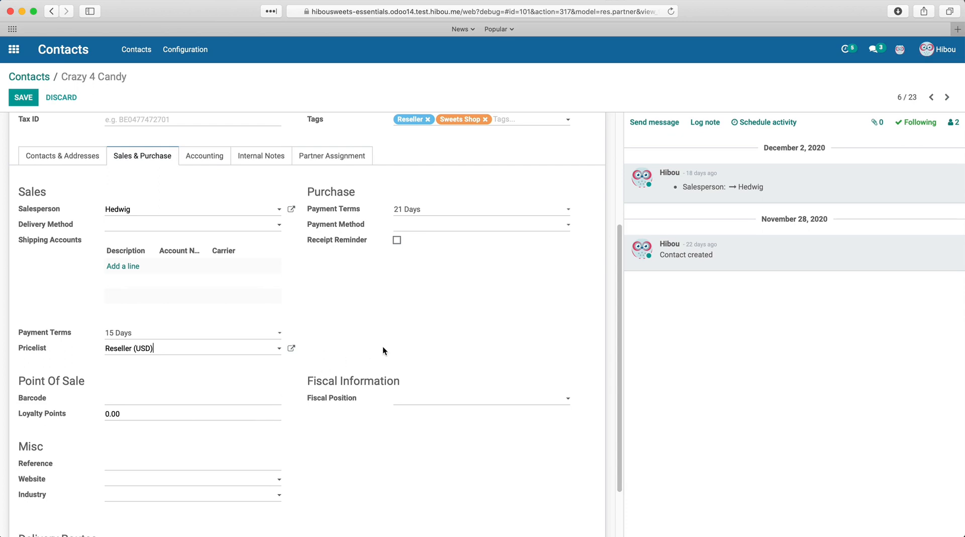
Step: Examine the company's remaining sales and purchase fields, including Reference, Industry and Delivery Routes
{"action": "scroll", "coordinate": [382, 347], "scroll_direction": "down", "scroll_amount": 2}
{"action": "scroll", "coordinate": [383, 348], "scroll_direction": "down", "scroll_amount": 2}
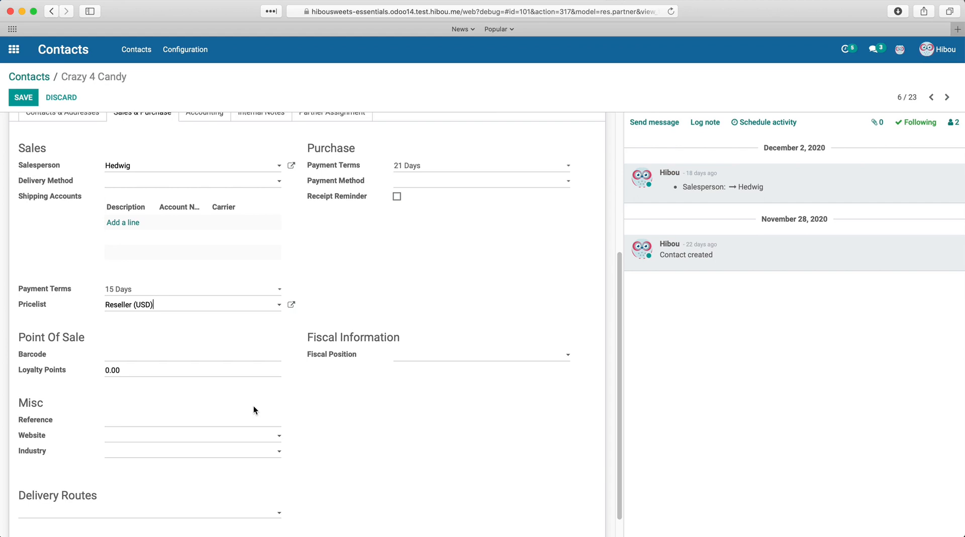
{"action": "scroll", "coordinate": [254, 410], "scroll_direction": "down", "scroll_amount": 1}
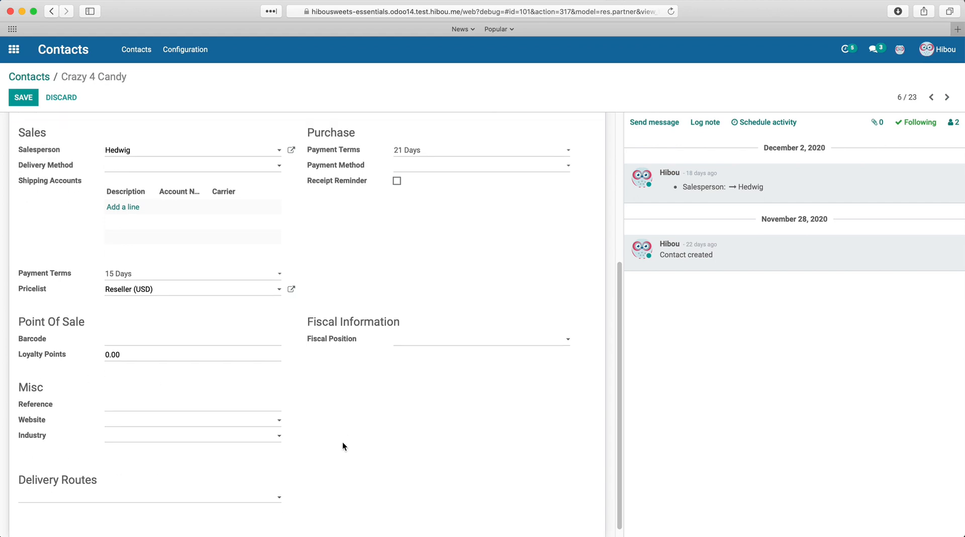
{"action": "left_click", "coordinate": [213, 402]}
{"action": "left_click", "coordinate": [230, 438]}
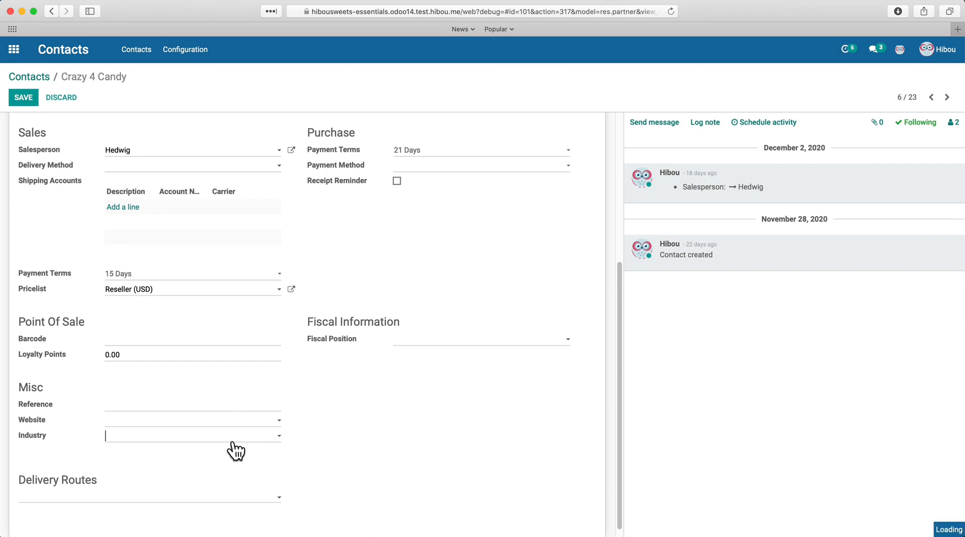
{"action": "left_click", "coordinate": [382, 445]}
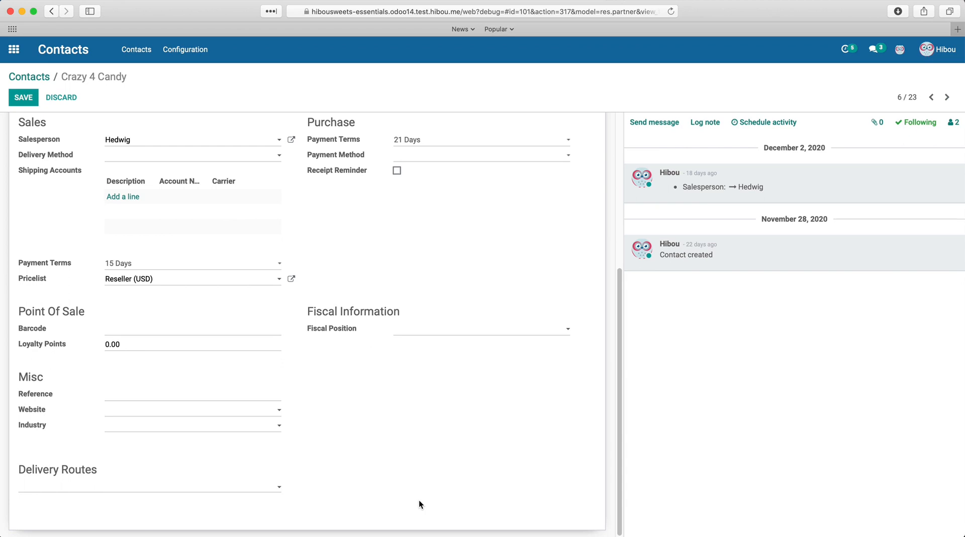
{"action": "scroll", "coordinate": [420, 504], "scroll_direction": "up", "scroll_amount": 3}
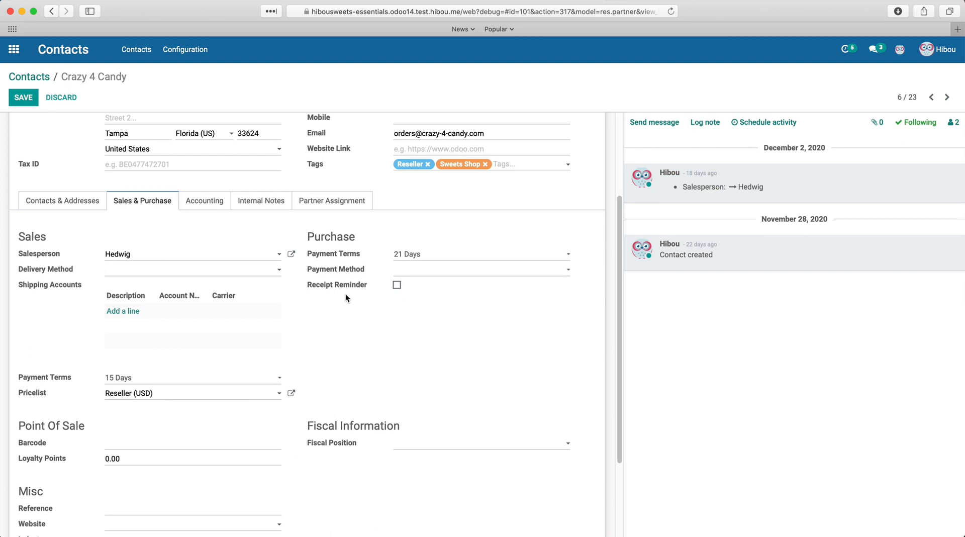
Step: Enable the purchase receipt reminder for Crazy 4 Candy and set it to 10 days before the receipt date
{"action": "mouse_move", "coordinate": [346, 288]}
{"action": "left_click", "coordinate": [398, 286]}
{"action": "left_click", "coordinate": [447, 285]}
{"action": "type", "text": "10"}
Step: Examine the company's accounting settings and how a bank account line is added, leaving no line behind
{"action": "left_click", "coordinate": [203, 196]}
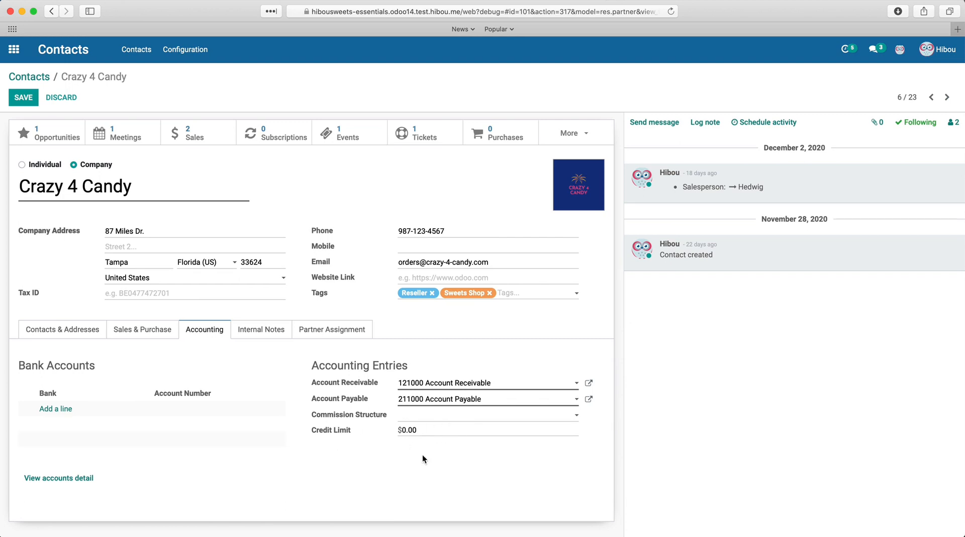
{"action": "left_click", "coordinate": [64, 408]}
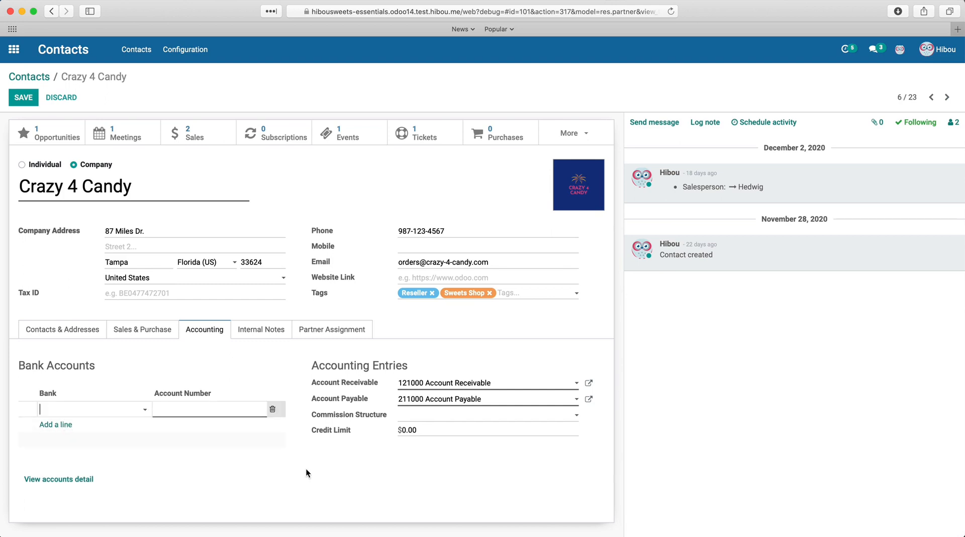
{"action": "left_click", "coordinate": [401, 475]}
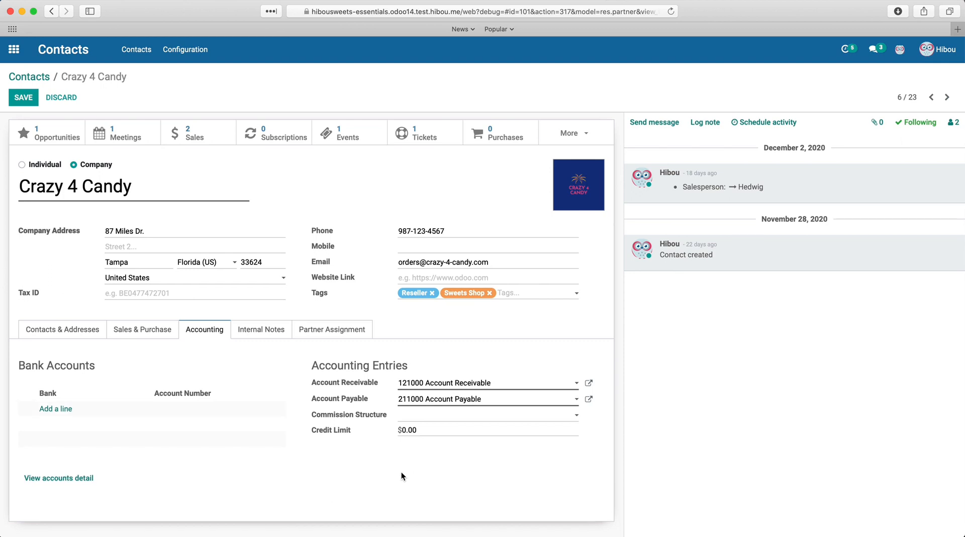
Step: Set the company's sales order warning in the internal notes to Warning, with the message "XYZ"
{"action": "left_click", "coordinate": [270, 345]}
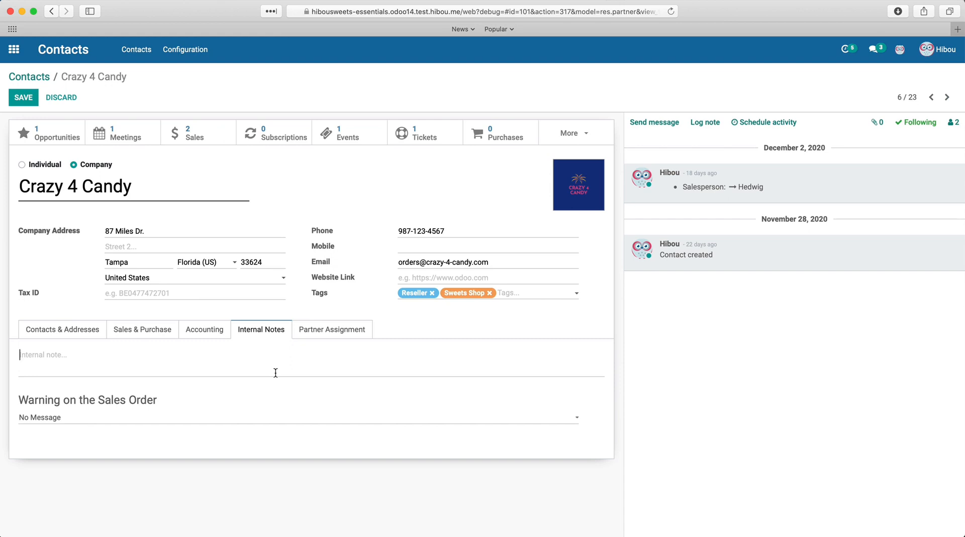
{"action": "left_click", "coordinate": [419, 423]}
{"action": "left_click", "coordinate": [419, 429]}
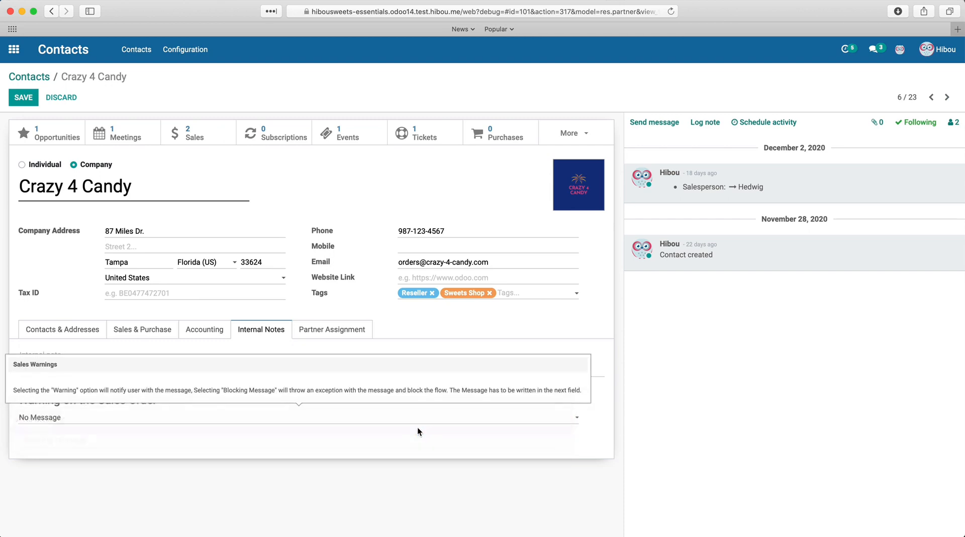
{"action": "left_click", "coordinate": [397, 451]}
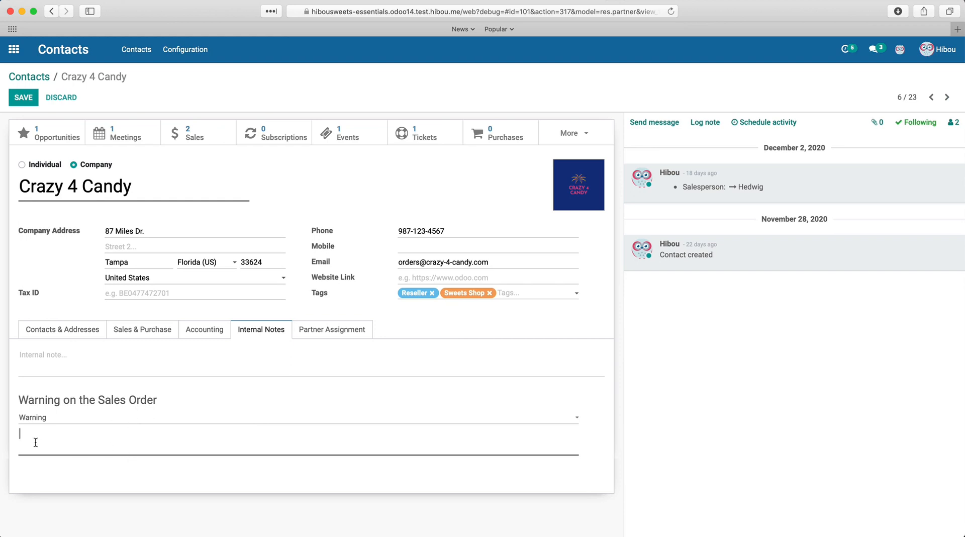
{"action": "type", "text": "xYZ"}
Step: Switch the sales order warning to Blocking Message and reset it to No Message
{"action": "left_click", "coordinate": [62, 419]}
{"action": "left_click", "coordinate": [62, 428]}
{"action": "left_click_drag", "start_coordinate": [91, 451], "coordinate": [15, 432]}
{"action": "left_click", "coordinate": [74, 461]}
{"action": "left_click_drag", "start_coordinate": [165, 451], "coordinate": [26, 415]}
{"action": "left_click", "coordinate": [139, 418]}
{"action": "left_click", "coordinate": [144, 398]}
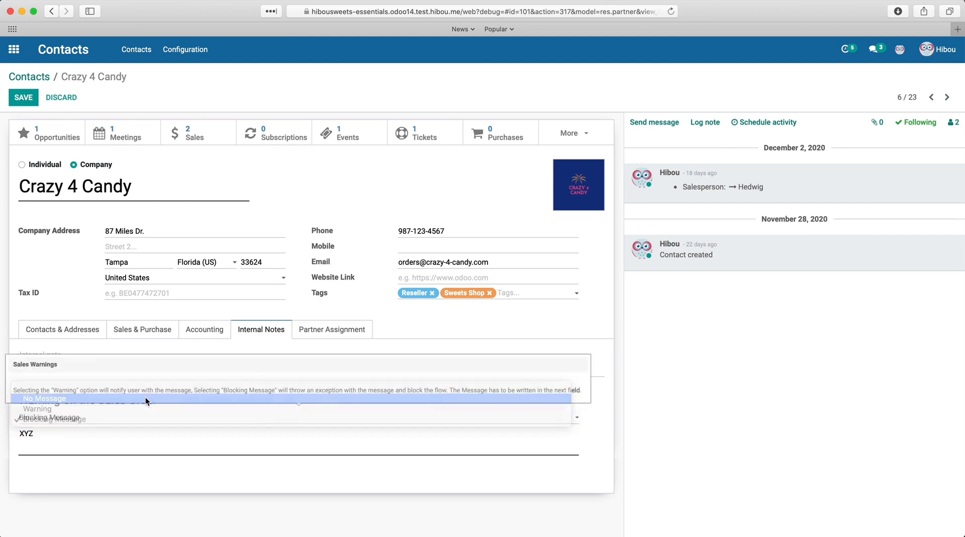
Step: Geolocate the company in its partner assignment details and save the contact
{"action": "left_click", "coordinate": [330, 333]}
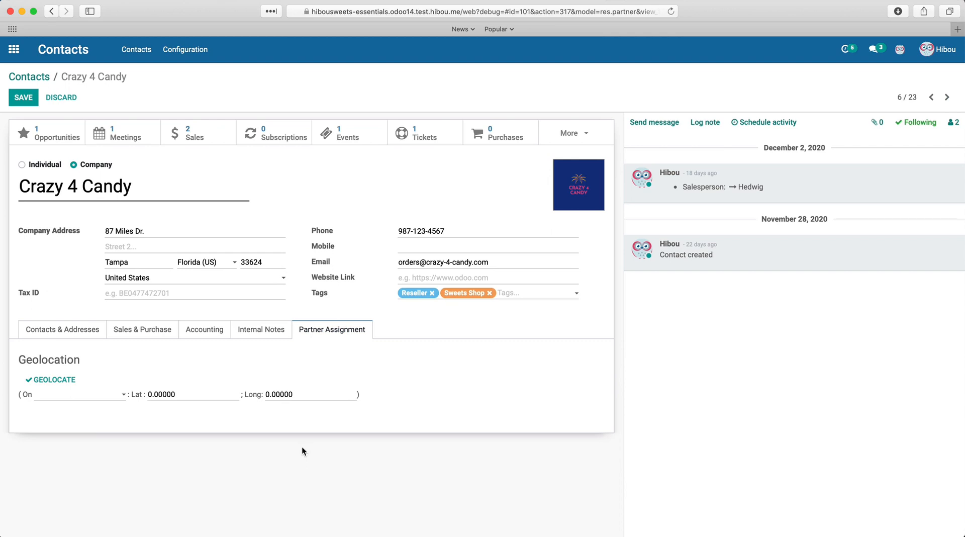
{"action": "left_click", "coordinate": [70, 383]}
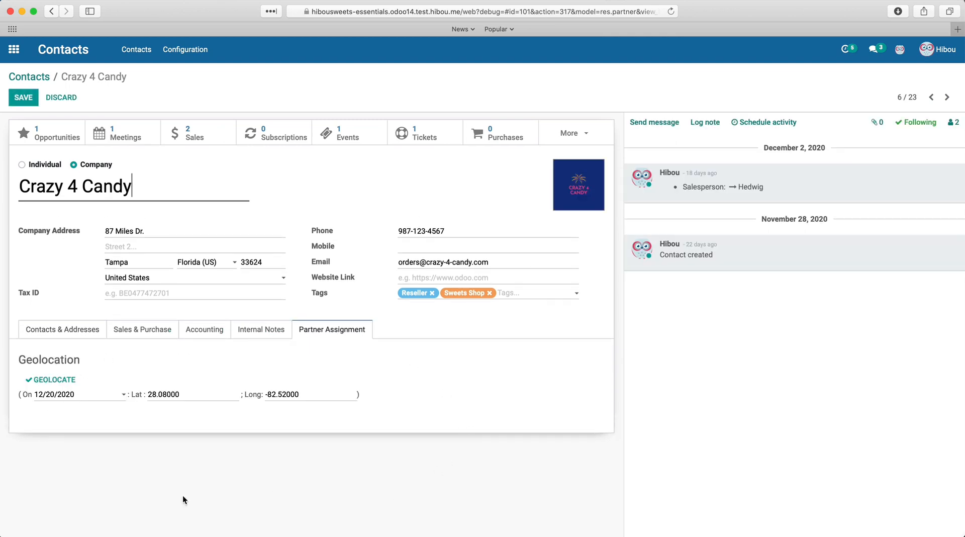
{"action": "key", "text": "ctrl+alt+s"}
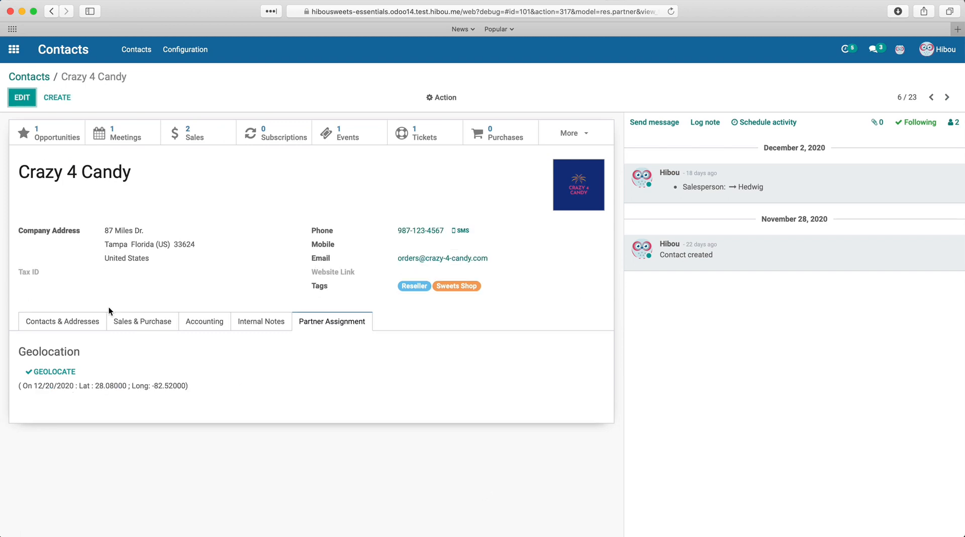
Step: Compare the company's existing unconfirmed quotation with the defaults of a new quotation, such as pricelist and payment terms, and return to the contact
{"action": "left_click", "coordinate": [194, 141]}
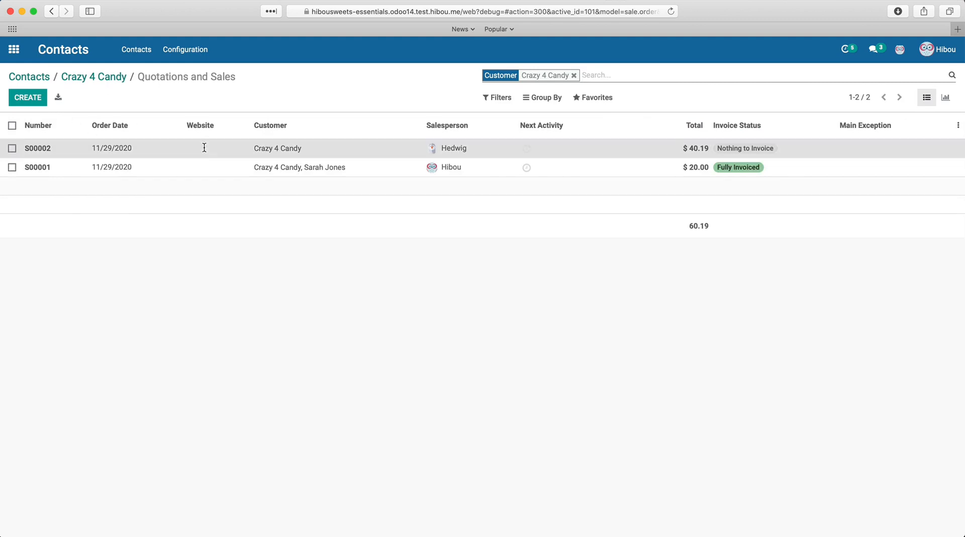
{"action": "left_click", "coordinate": [204, 148]}
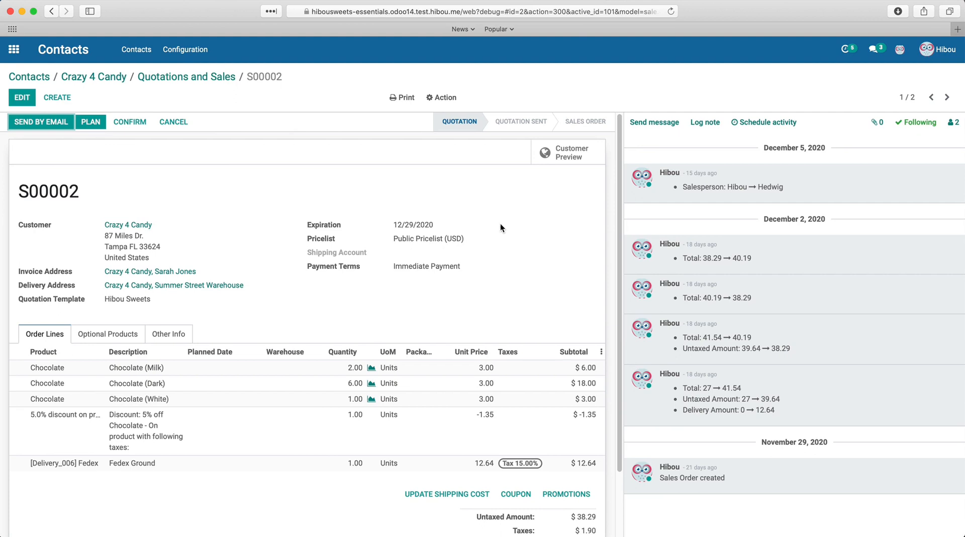
{"action": "left_click", "coordinate": [58, 103]}
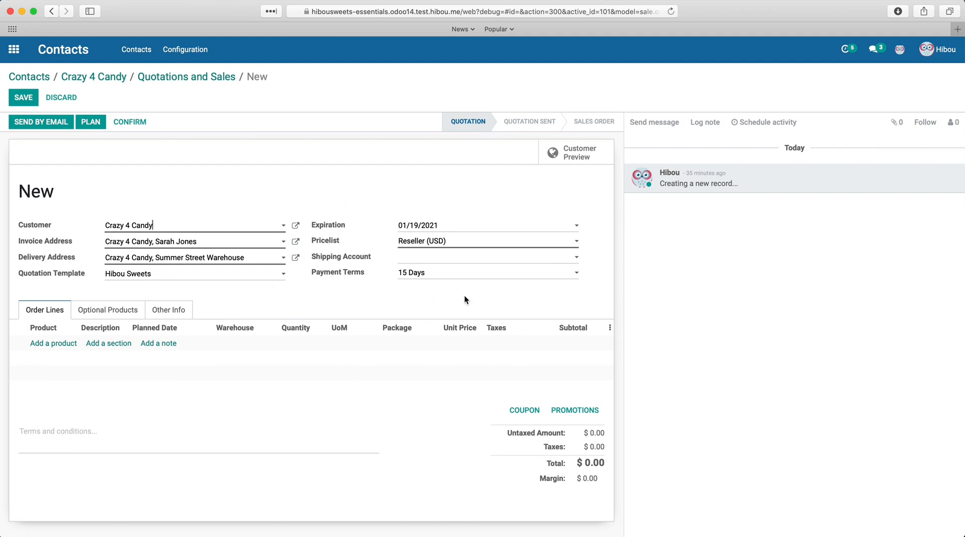
{"action": "left_click", "coordinate": [102, 78]}
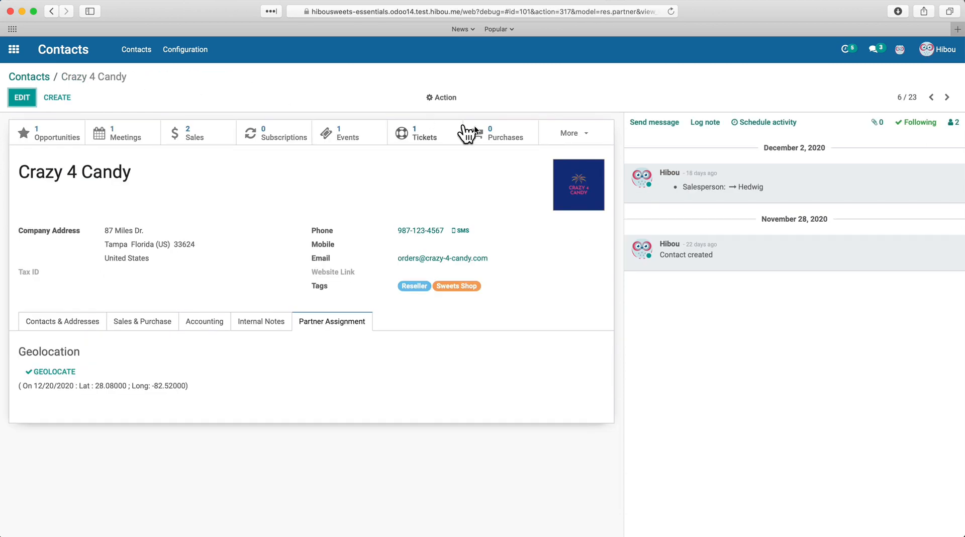
Step: Examine the vendor defaults on a new request for quotation, including its other information, and return to the contact
{"action": "left_click", "coordinate": [501, 131]}
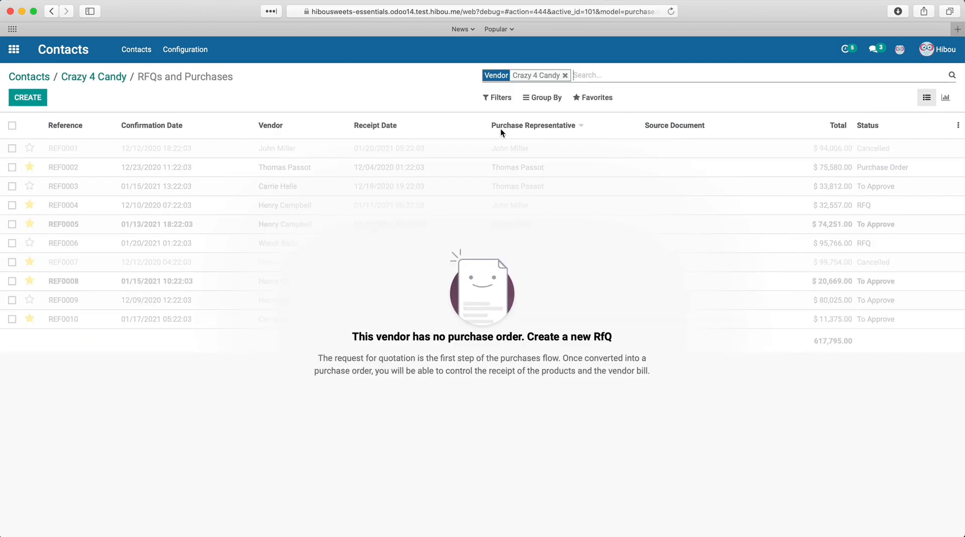
{"action": "left_click", "coordinate": [29, 104]}
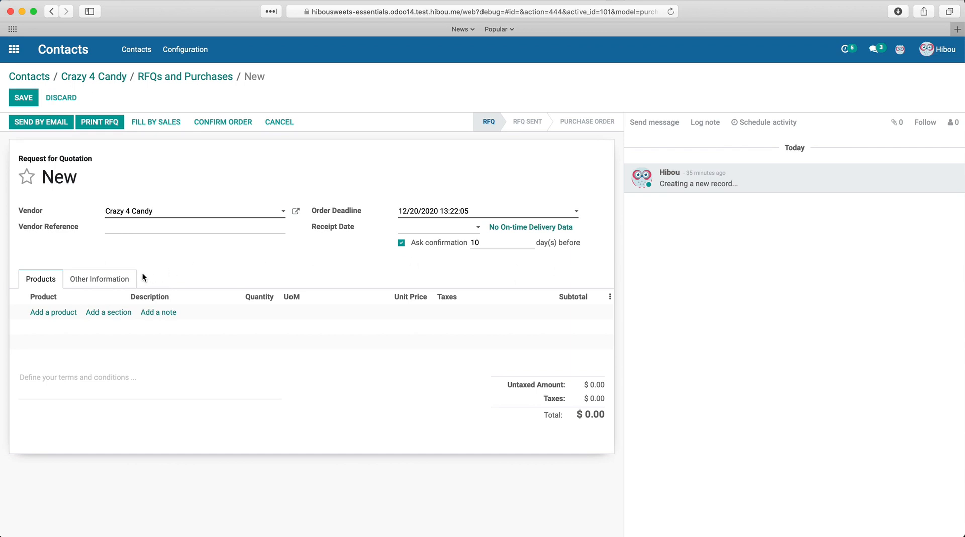
{"action": "left_click", "coordinate": [118, 285]}
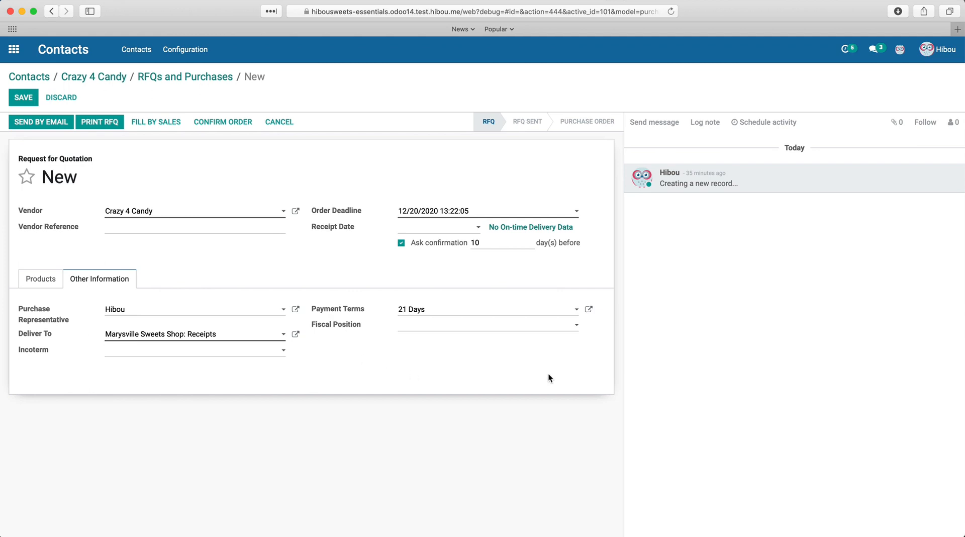
{"action": "left_click", "coordinate": [117, 80]}
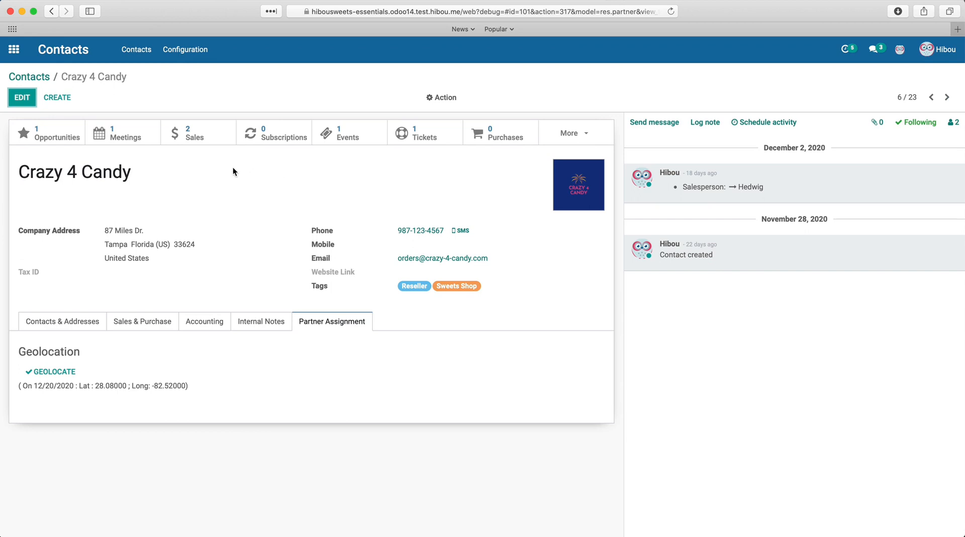
Step: View the company's opportunities and the prefilled form for a new one, and return to the contact
{"action": "left_click", "coordinate": [50, 142]}
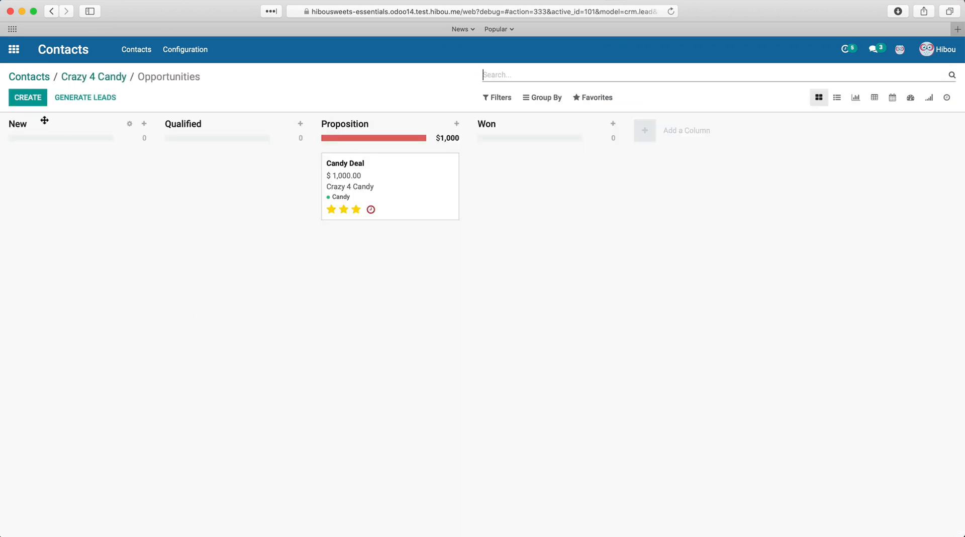
{"action": "left_click", "coordinate": [29, 103]}
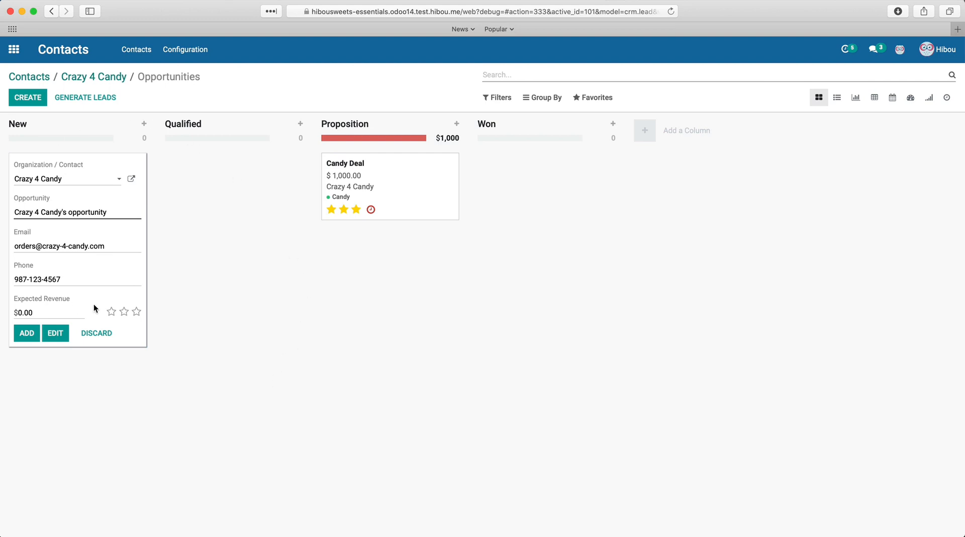
{"action": "left_click", "coordinate": [97, 78]}
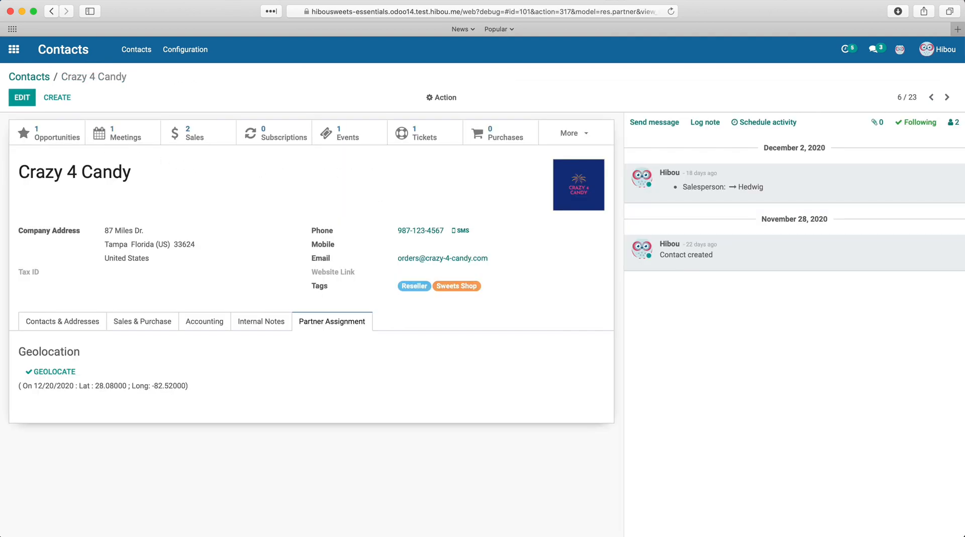
Step: View the company's helpdesk tickets and the prefilled form for a new ticket, and return to the contact
{"action": "left_click", "coordinate": [432, 135]}
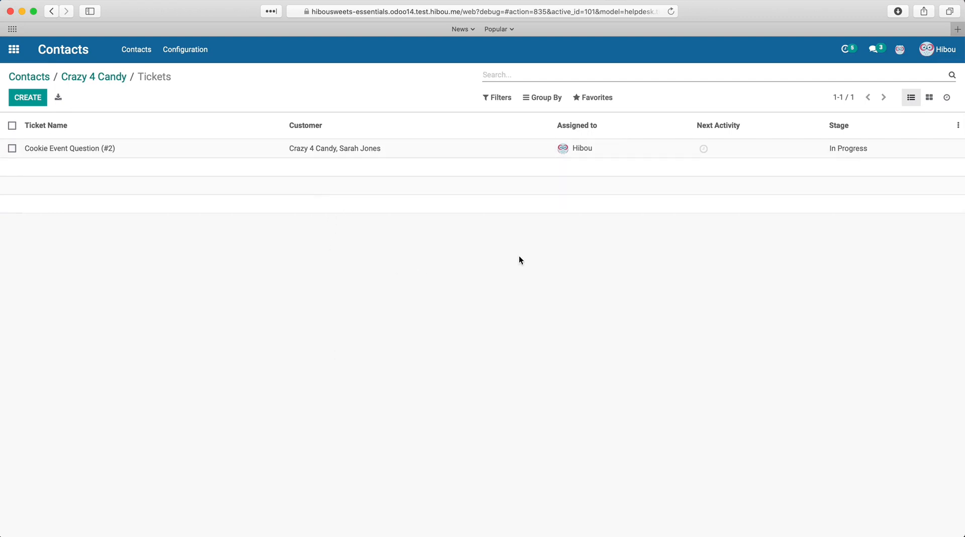
{"action": "left_click", "coordinate": [12, 100]}
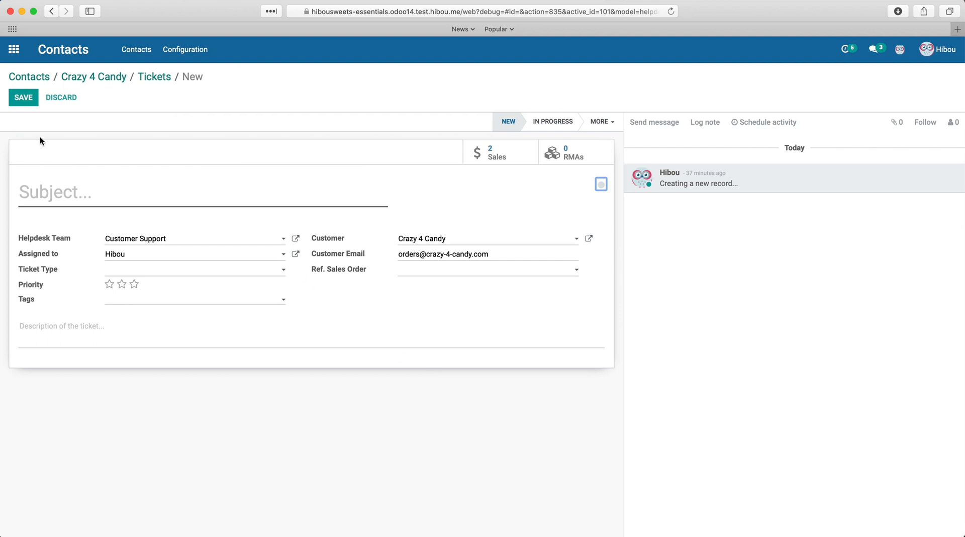
{"action": "left_click", "coordinate": [84, 76]}
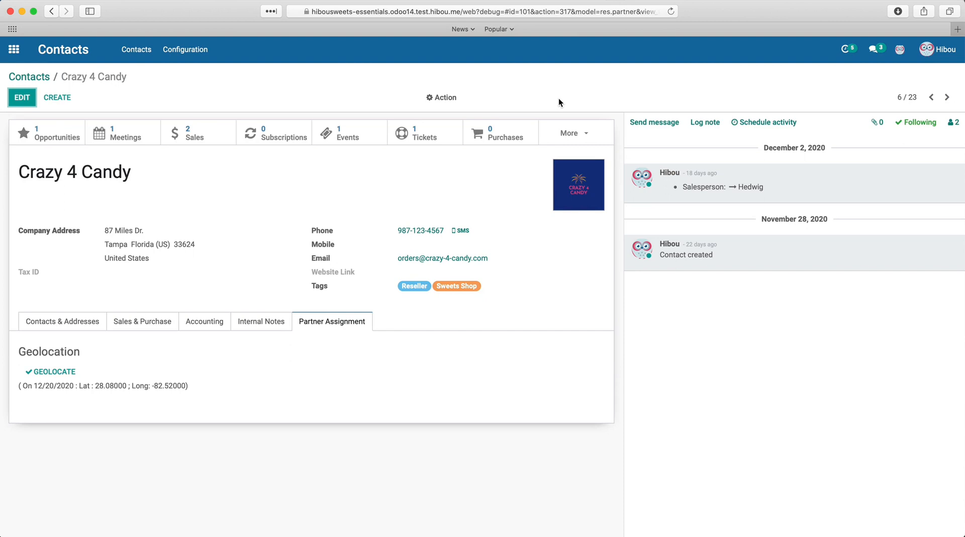
Step: Archive the Crazy 4 Candy contact
{"action": "left_click", "coordinate": [459, 99]}
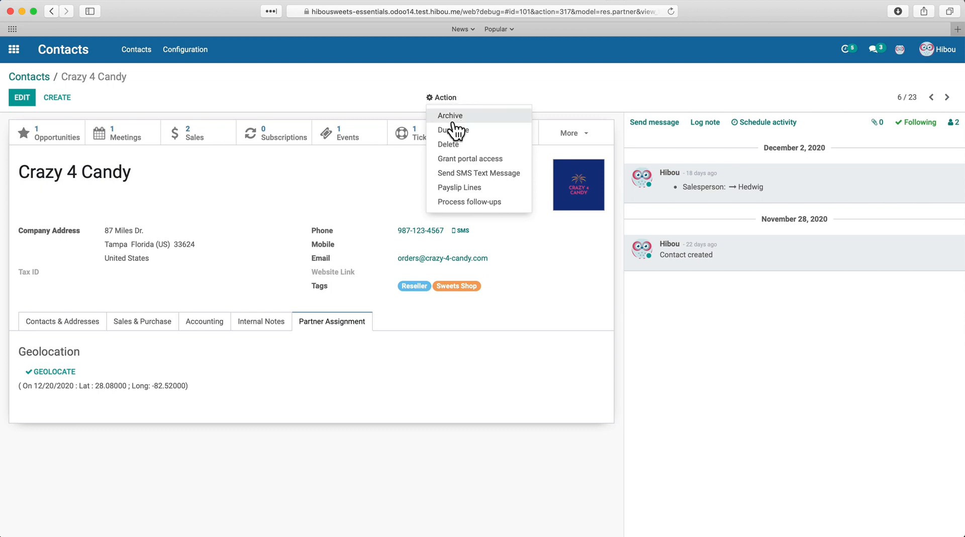
{"action": "left_click", "coordinate": [453, 120]}
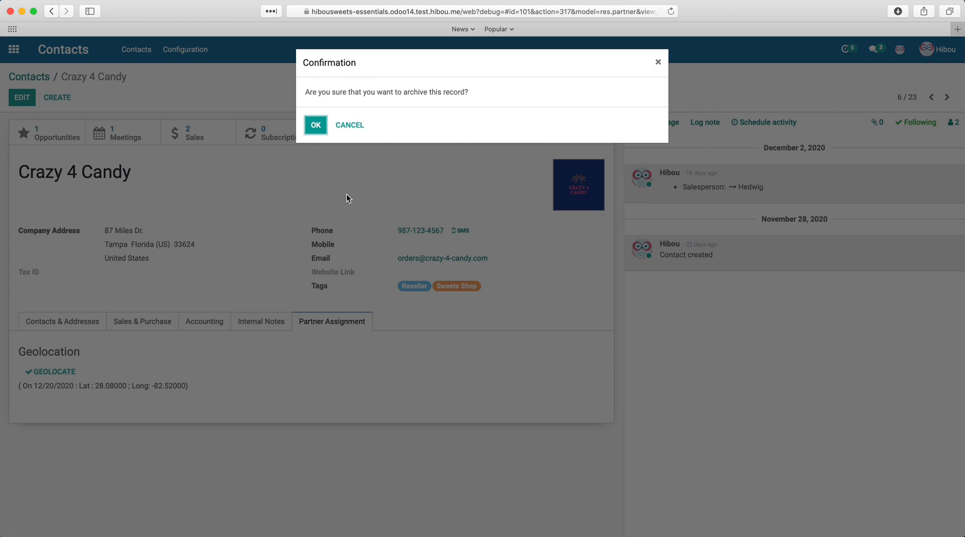
{"action": "left_click", "coordinate": [316, 126]}
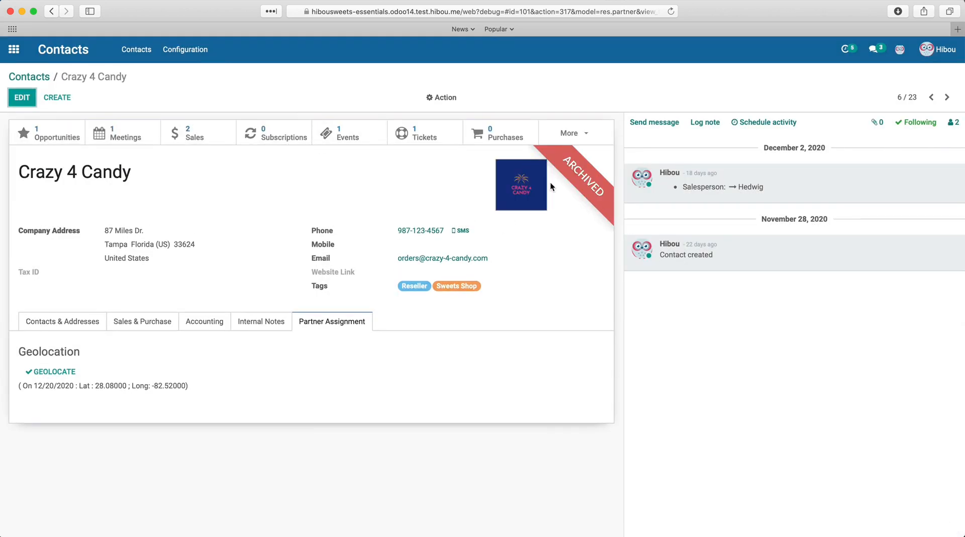
Step: Filter the contact list by Archived and unarchive the Crazy 4 Candy contact
{"action": "left_click", "coordinate": [29, 77]}
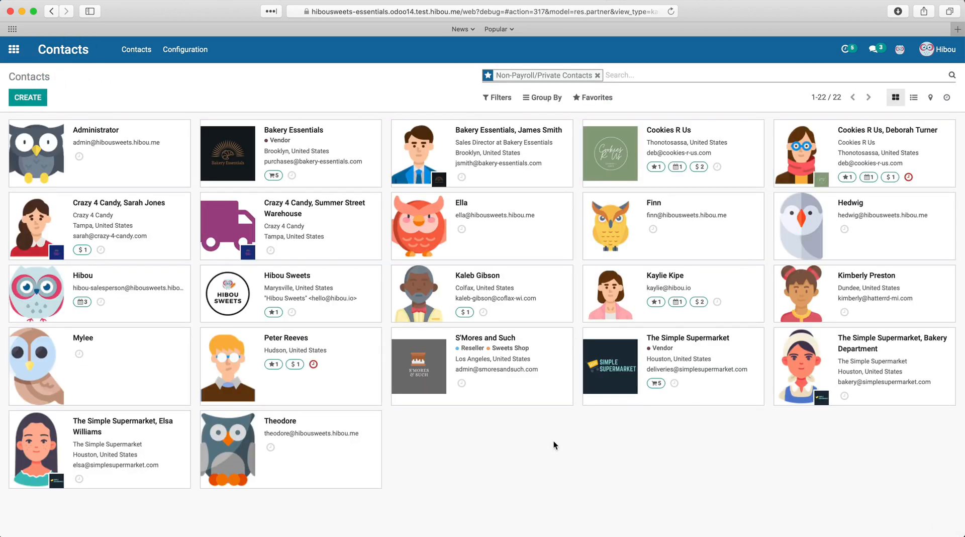
{"action": "left_click", "coordinate": [502, 98]}
{"action": "left_click", "coordinate": [525, 189]}
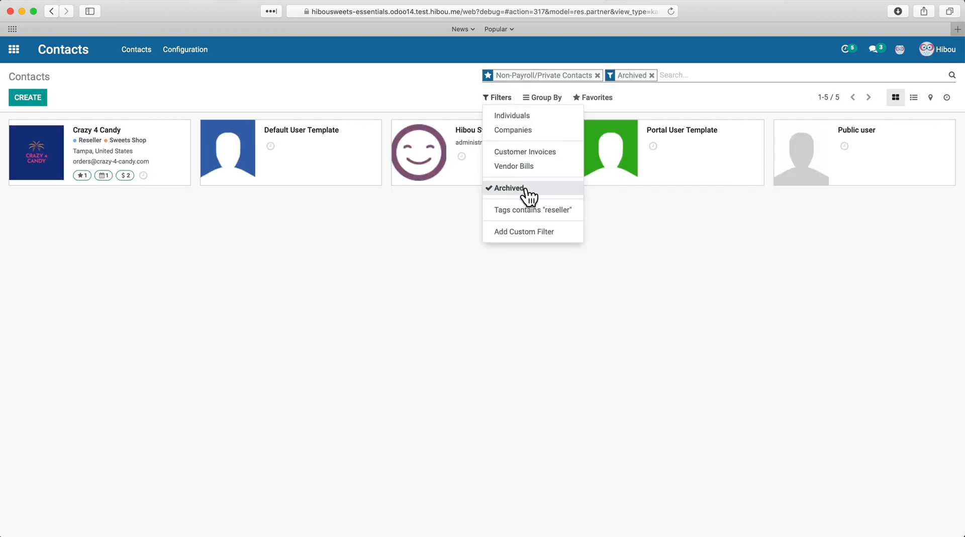
{"action": "left_click", "coordinate": [95, 153]}
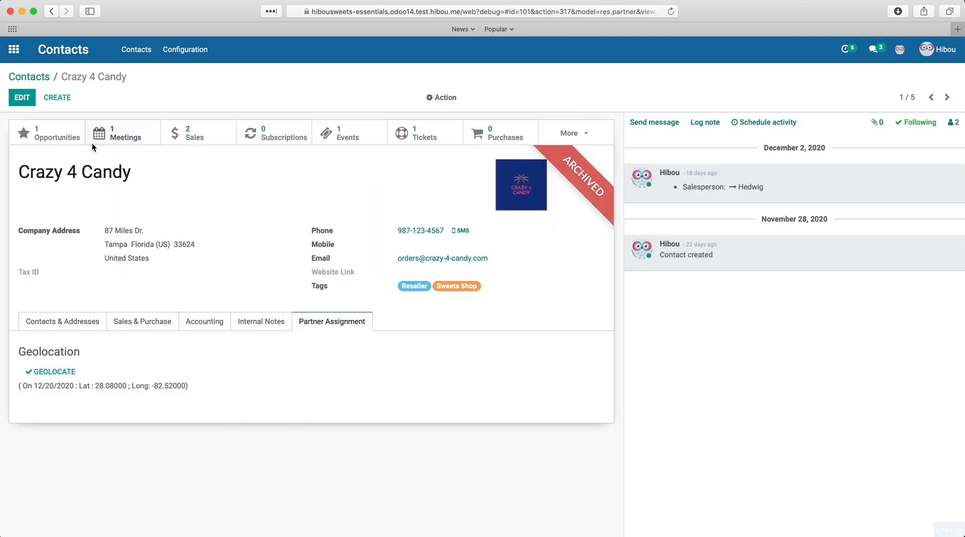
{"action": "left_click", "coordinate": [443, 98]}
{"action": "left_click", "coordinate": [447, 115]}
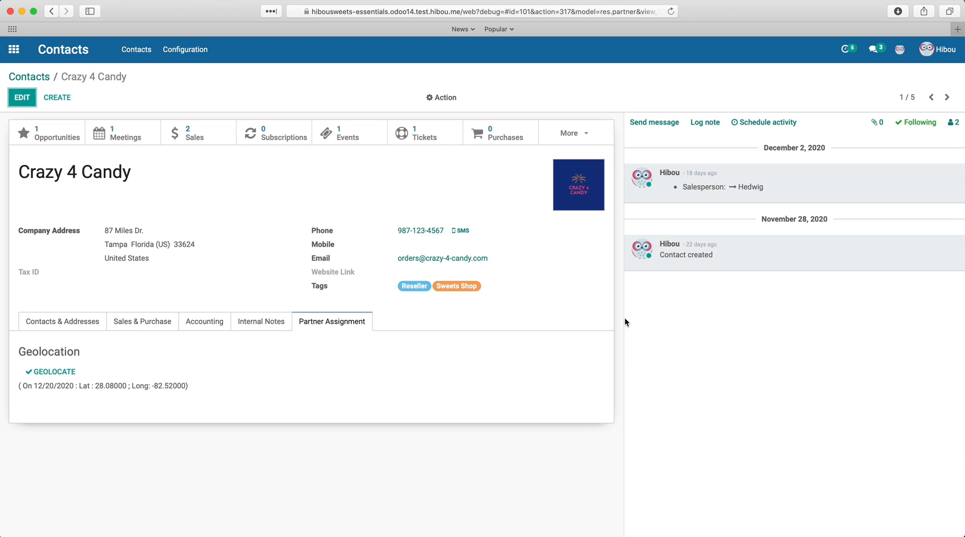
Step: Select Crazy 4 Candy for portal access, review its email and invitation message fields, and close the portal settings without applying
{"action": "left_click", "coordinate": [453, 99]}
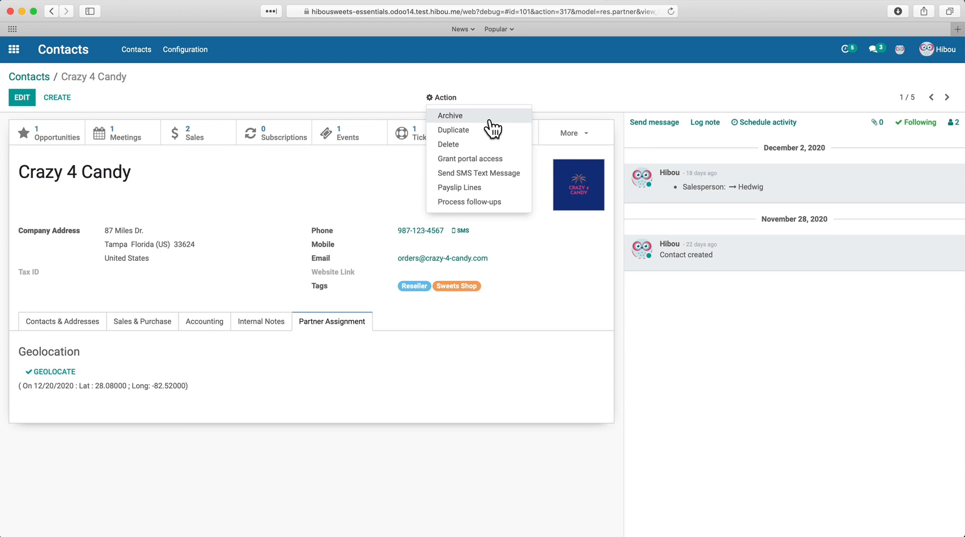
{"action": "left_click", "coordinate": [491, 162]}
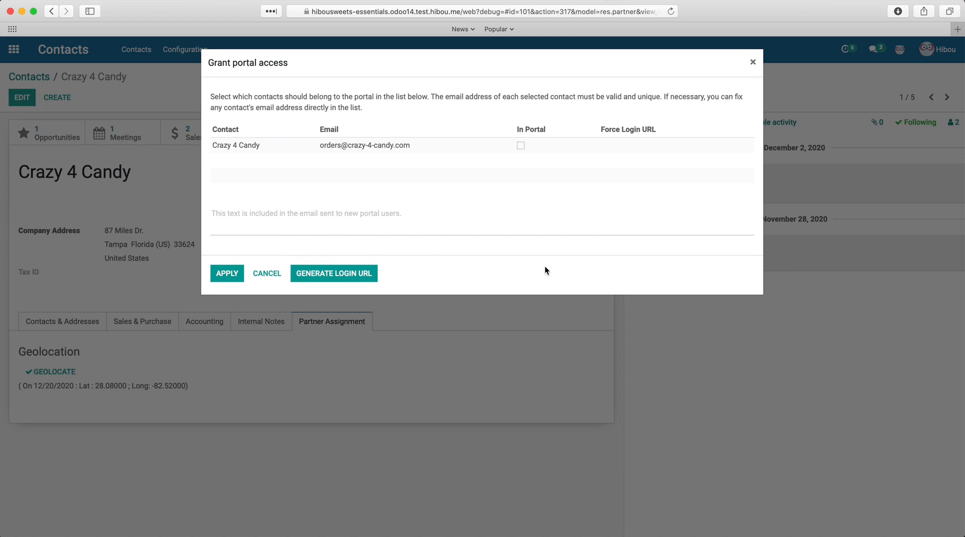
{"action": "left_click", "coordinate": [521, 145]}
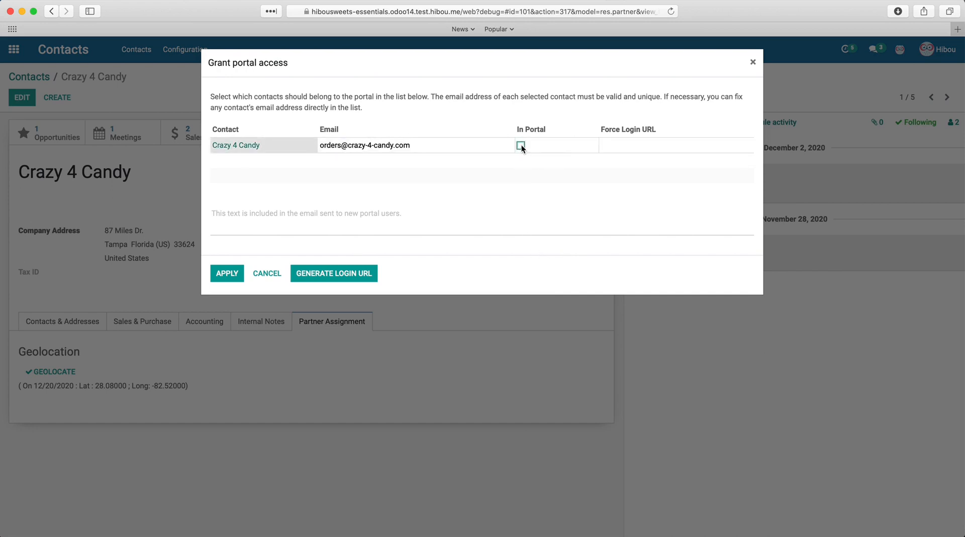
{"action": "left_click", "coordinate": [548, 278]}
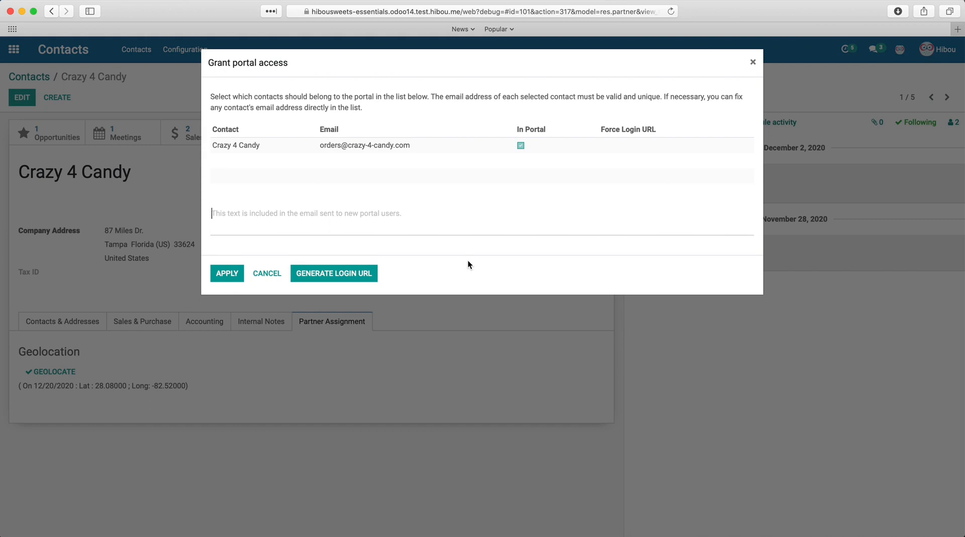
{"action": "left_click", "coordinate": [442, 147]}
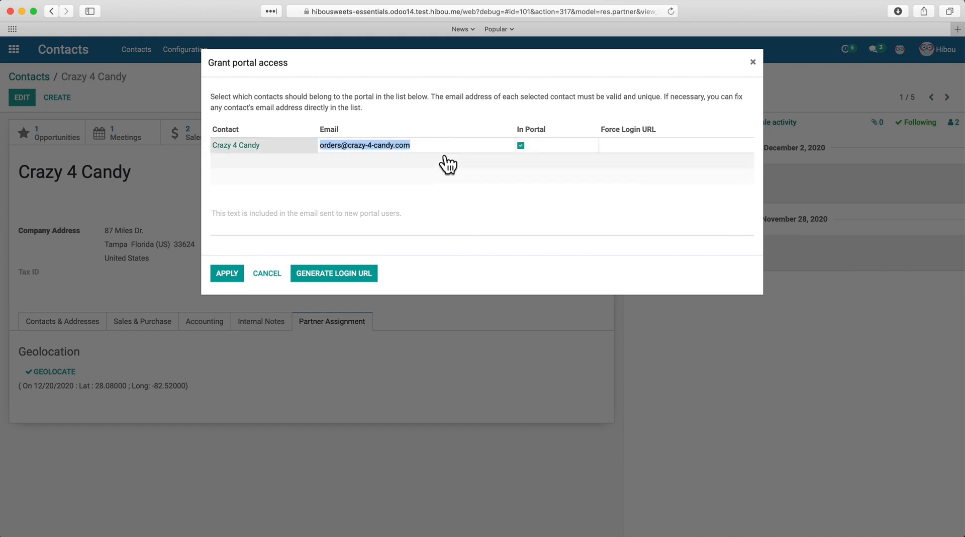
{"action": "left_click", "coordinate": [446, 147]}
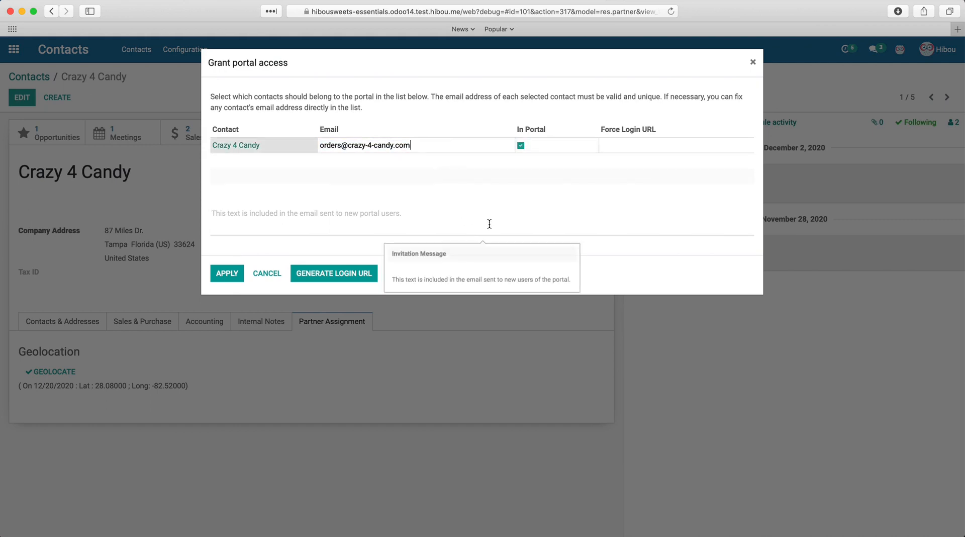
{"action": "left_click", "coordinate": [595, 247]}
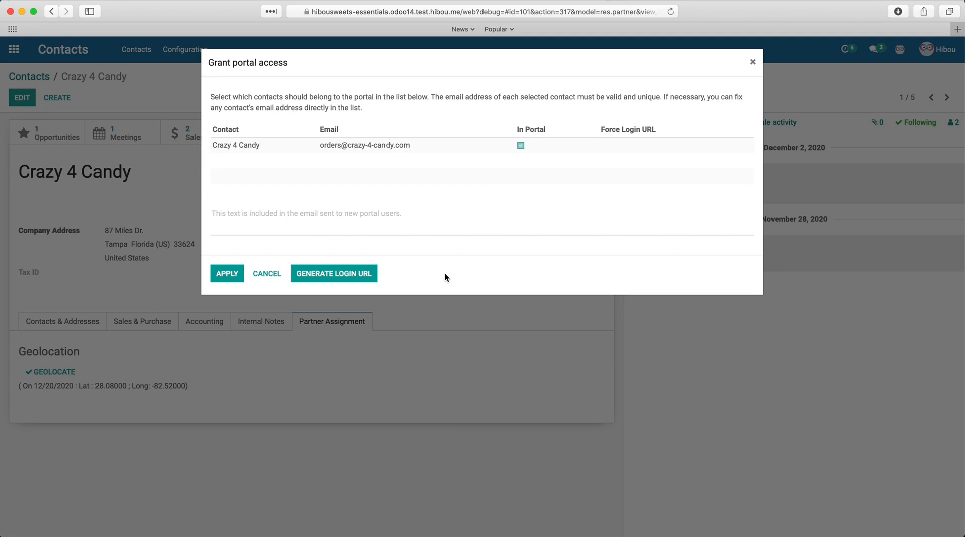
{"action": "key", "text": "Escape"}
Step: Send the Crazy 4 Candy contact an SMS text message reading "Test"
{"action": "left_click", "coordinate": [442, 98]}
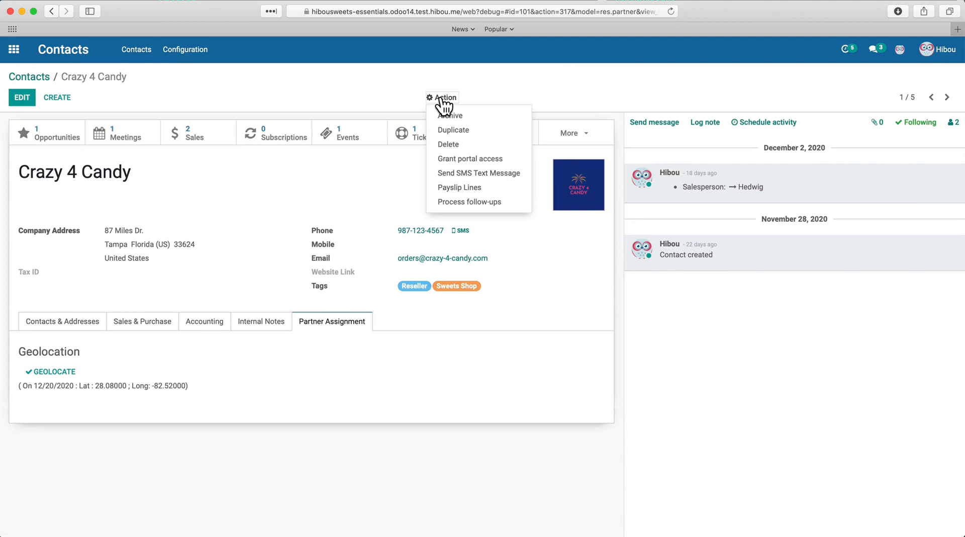
{"action": "left_click", "coordinate": [474, 171]}
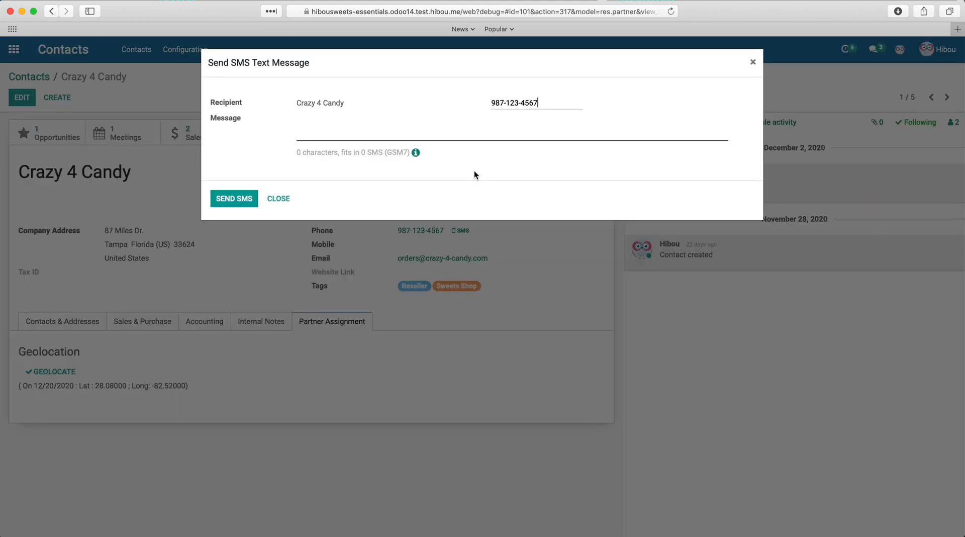
{"action": "left_click", "coordinate": [498, 133]}
{"action": "type", "text": "Test"}
{"action": "left_click", "coordinate": [228, 199]}
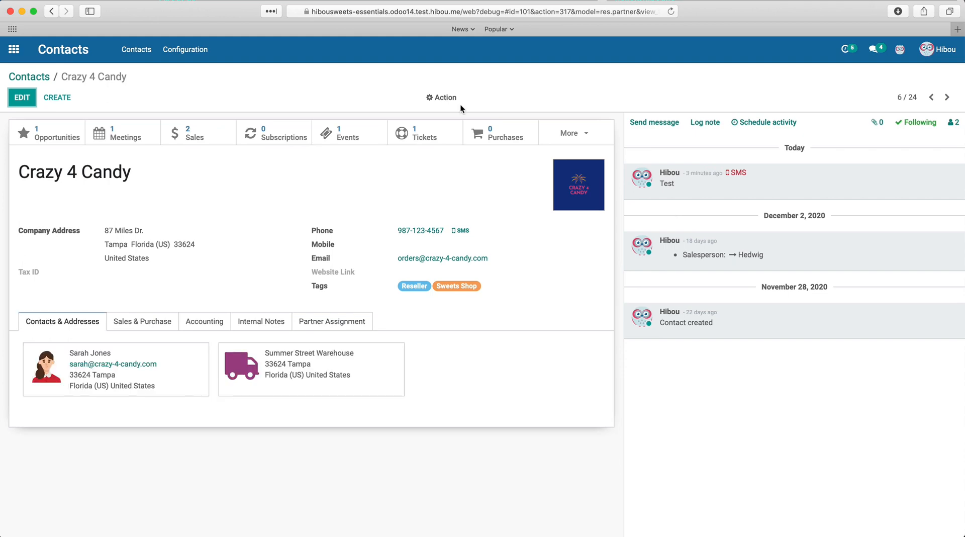
Step: View the duplicate Crazy4Candy contact from the contacts overview and return to the overview
{"action": "left_click", "coordinate": [43, 82]}
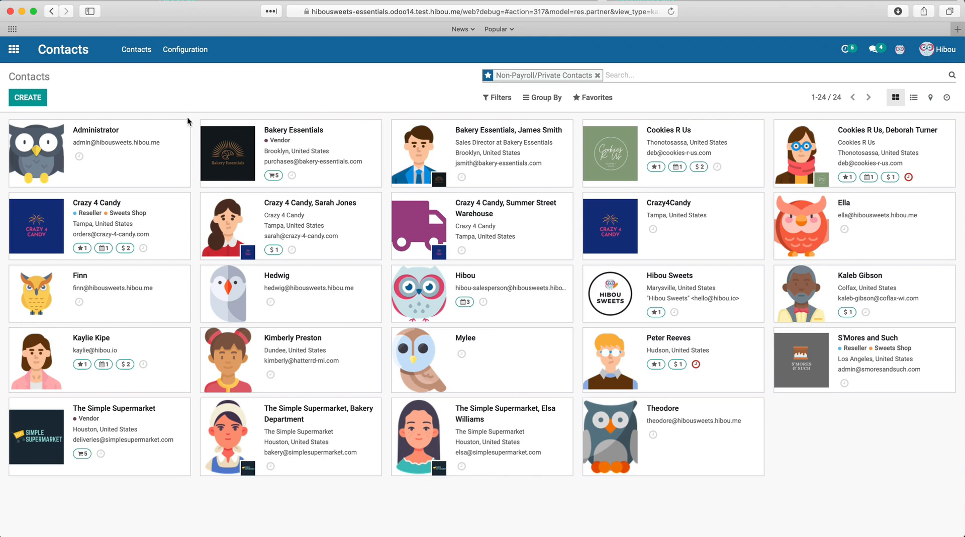
{"action": "left_click", "coordinate": [639, 241]}
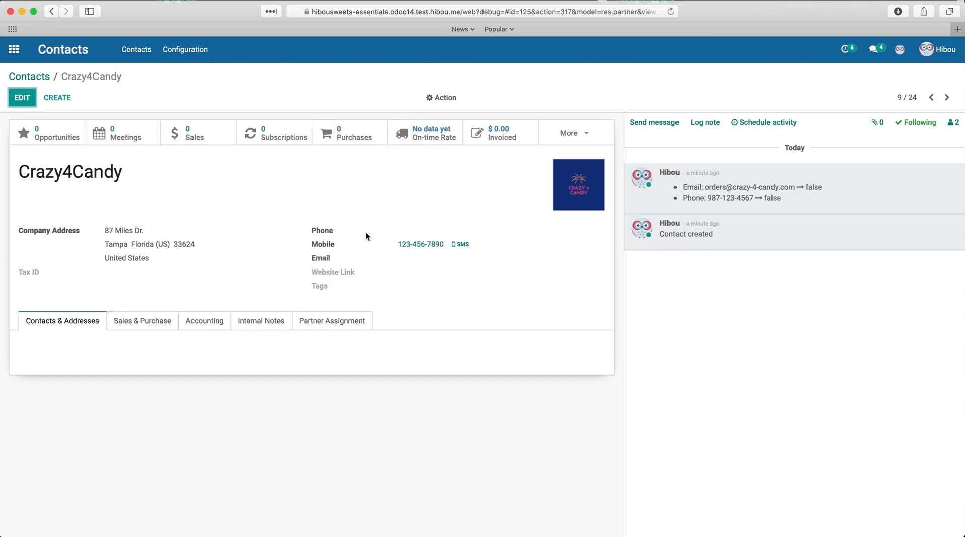
{"action": "left_click", "coordinate": [30, 78]}
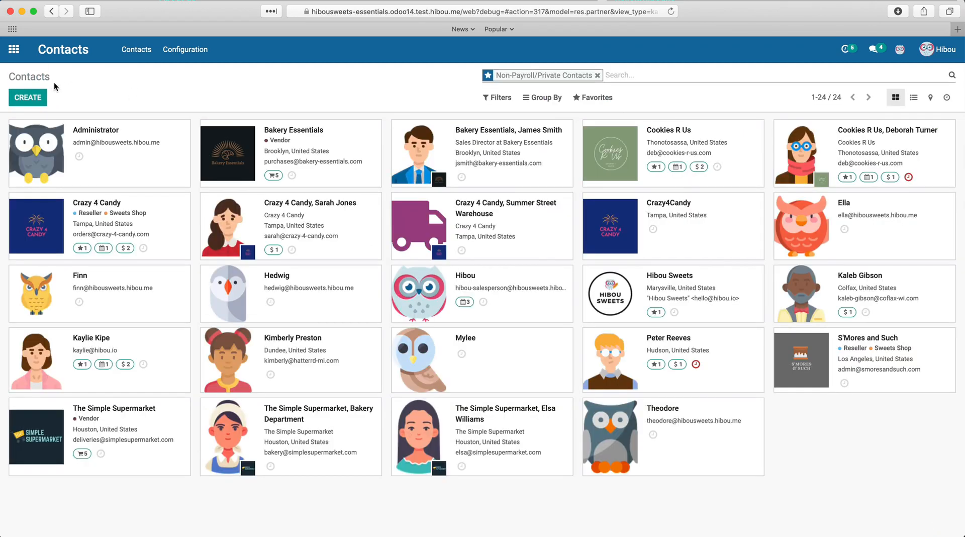
Step: Show the contacts as a list and search them by the name "crazy"
{"action": "left_click", "coordinate": [911, 97]}
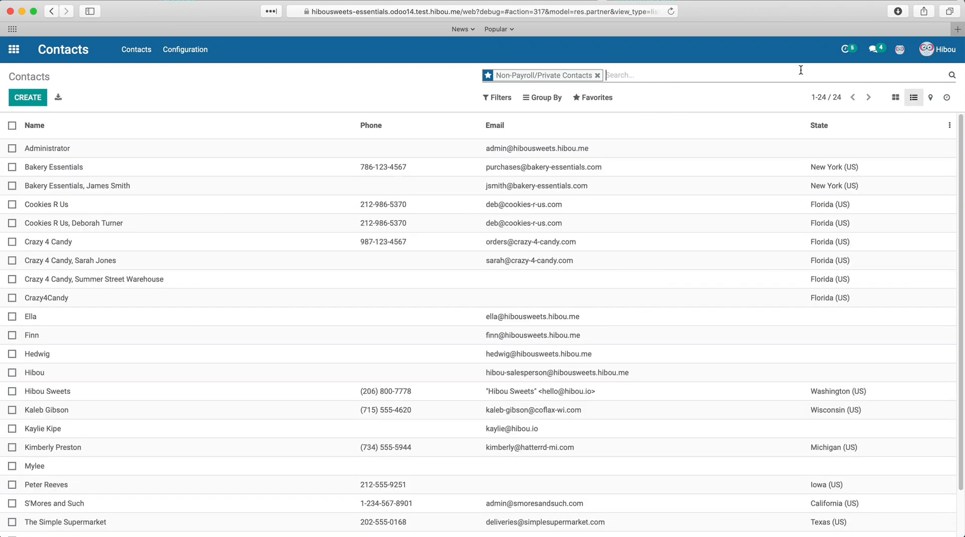
{"action": "type", "text": "crazy"}
{"action": "key", "text": "Return"}
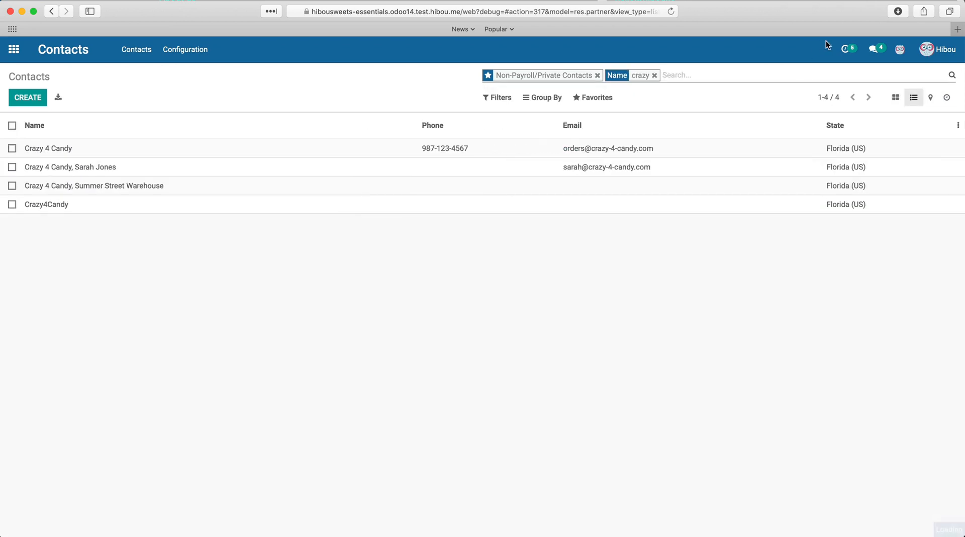
Step: Merge the Crazy4Candy contact into the destination contact Crazy 4 Candy, and open the merged contact
{"action": "left_click", "coordinate": [12, 149]}
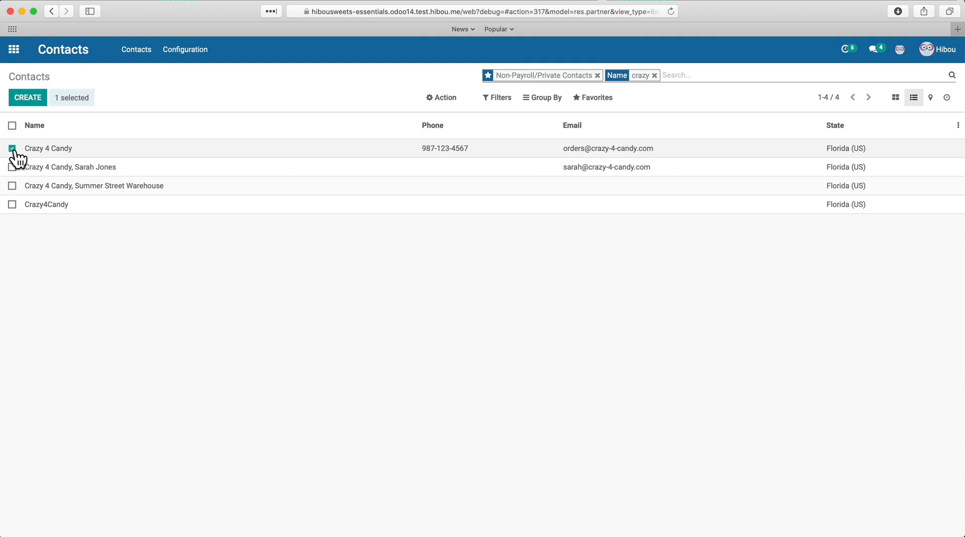
{"action": "left_click", "coordinate": [12, 205]}
{"action": "left_click", "coordinate": [442, 98]}
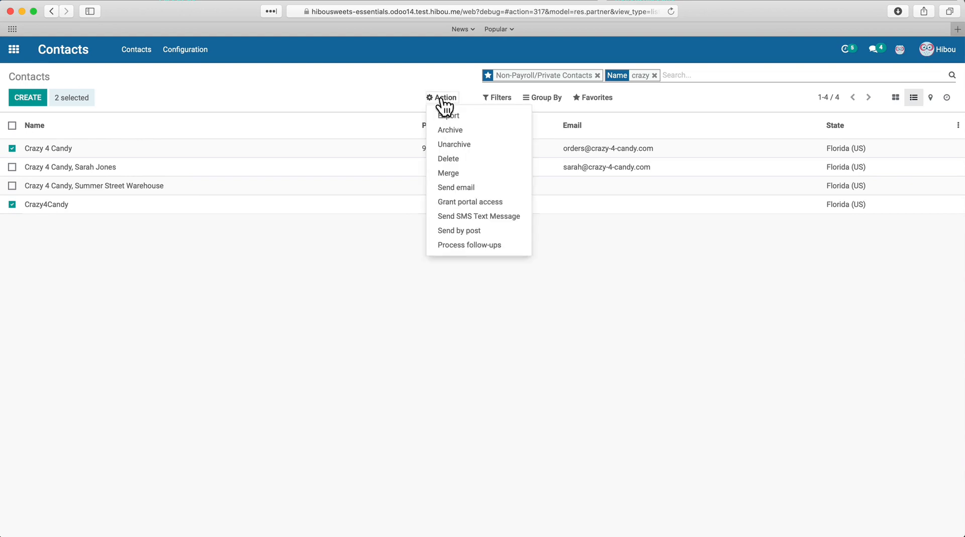
{"action": "left_click", "coordinate": [478, 177]}
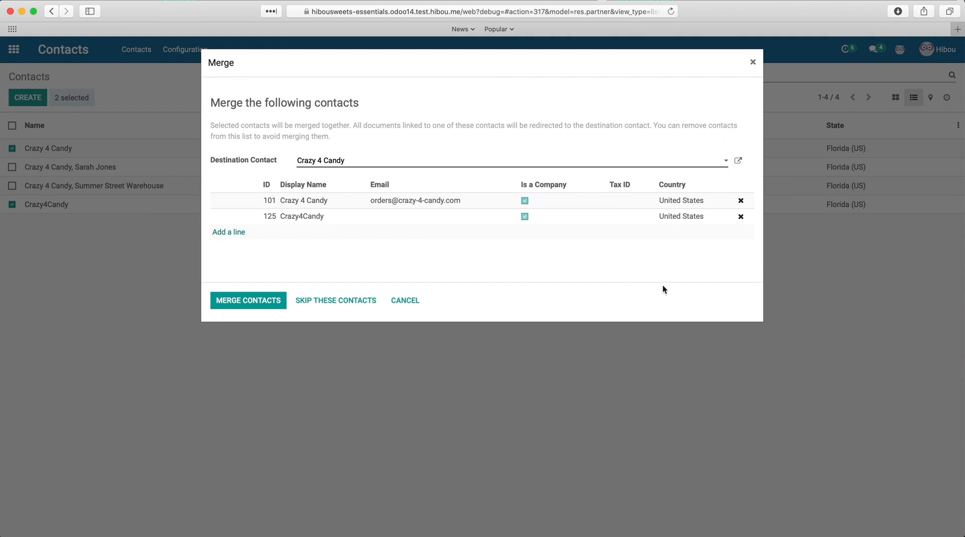
{"action": "left_click", "coordinate": [255, 299]}
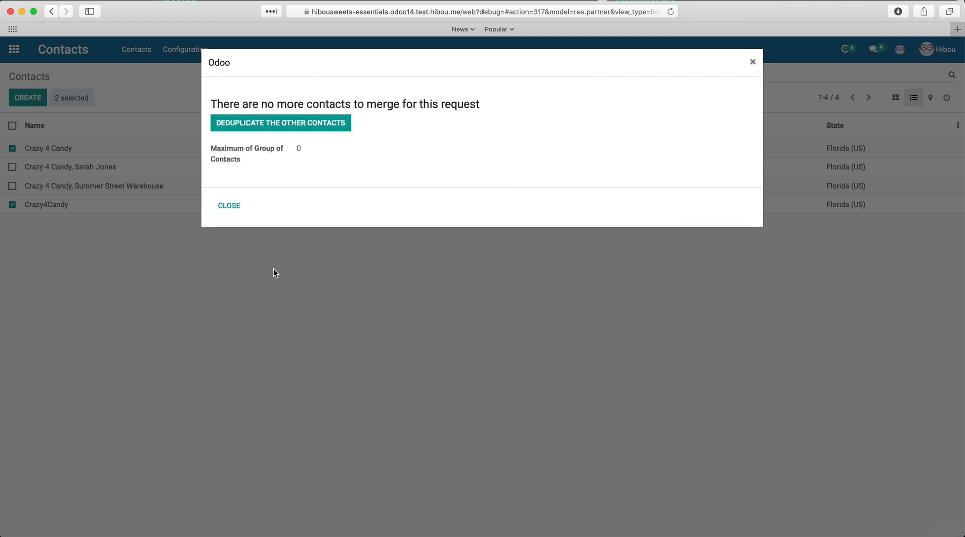
{"action": "left_click", "coordinate": [753, 63]}
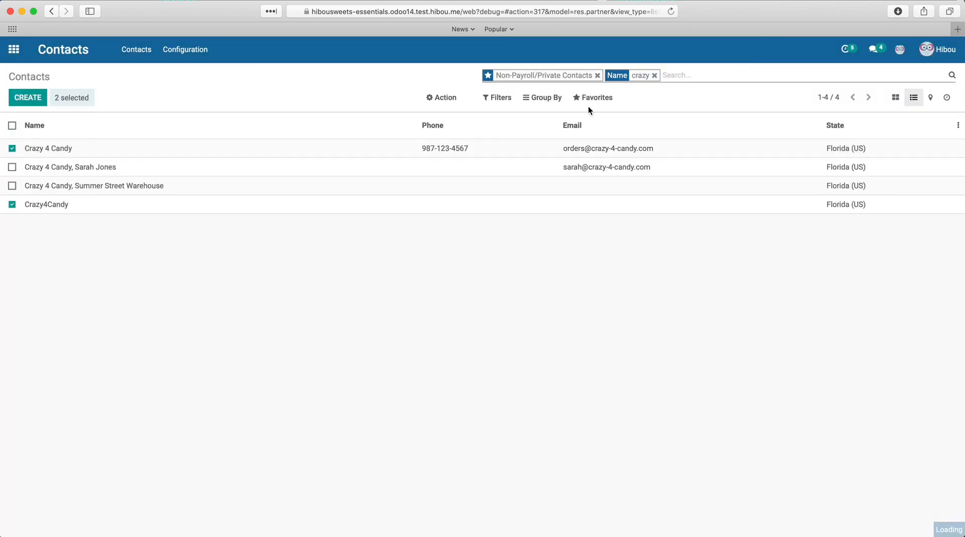
{"action": "left_click", "coordinate": [149, 155]}
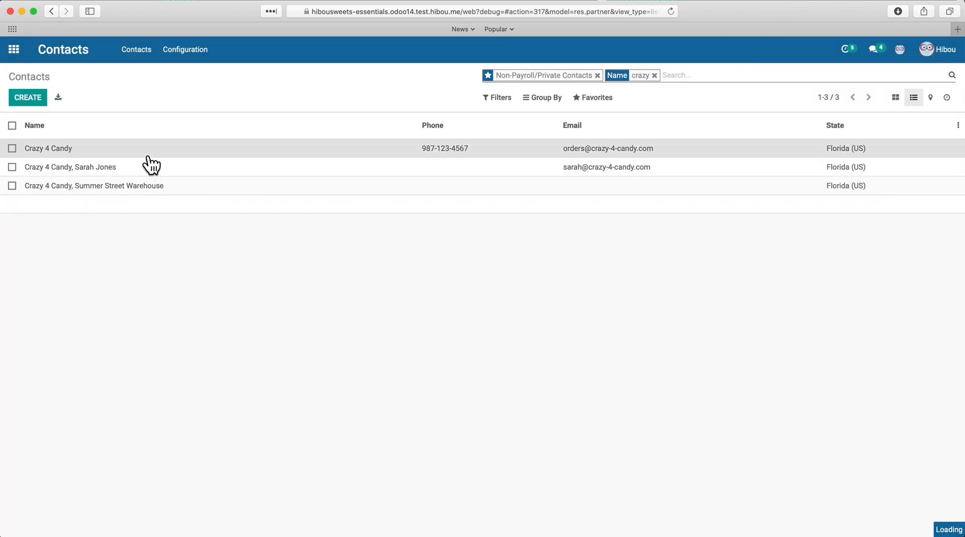